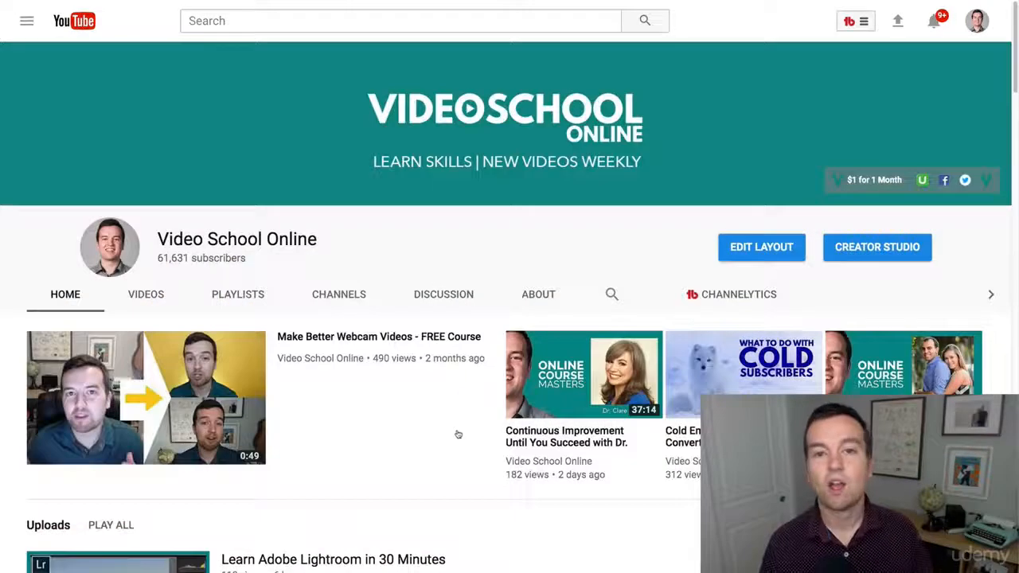
pyautogui.scroll(-3, 467, 430)
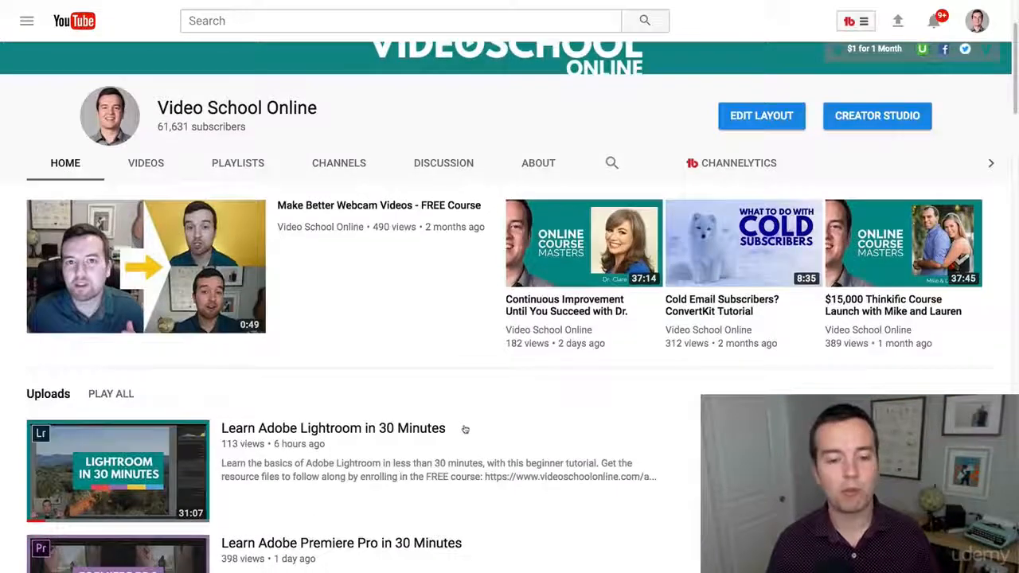
pyautogui.scroll(-2, 506, 400)
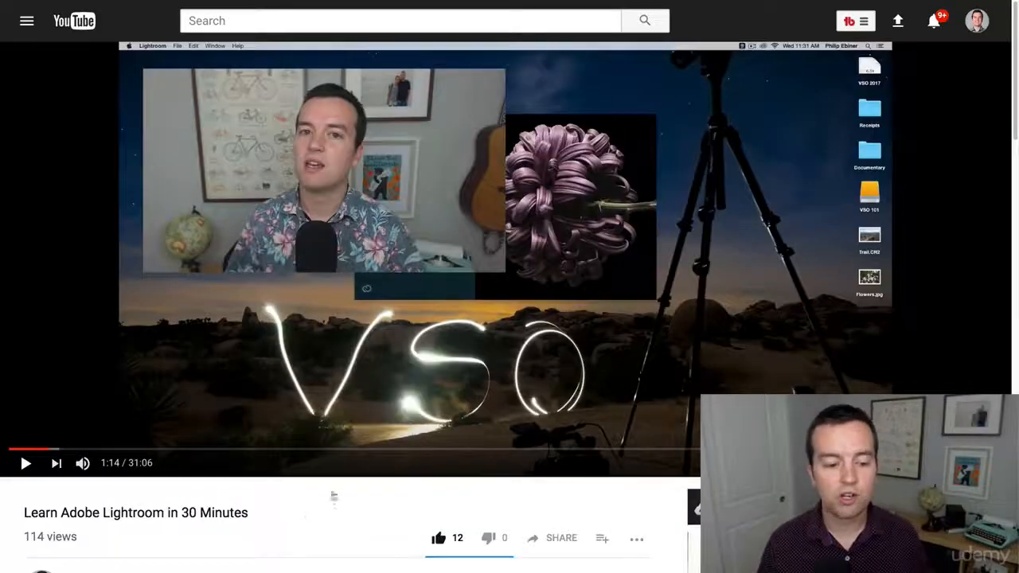
pyautogui.scroll(-1, 334, 510)
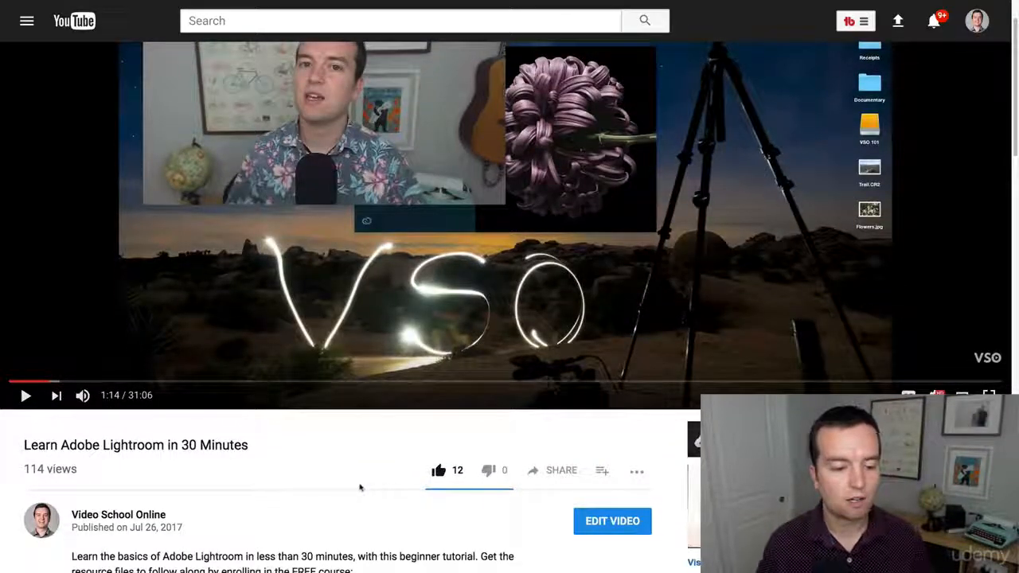
pyautogui.scroll(-1, 343, 477)
pyautogui.scroll(3, 340, 477)
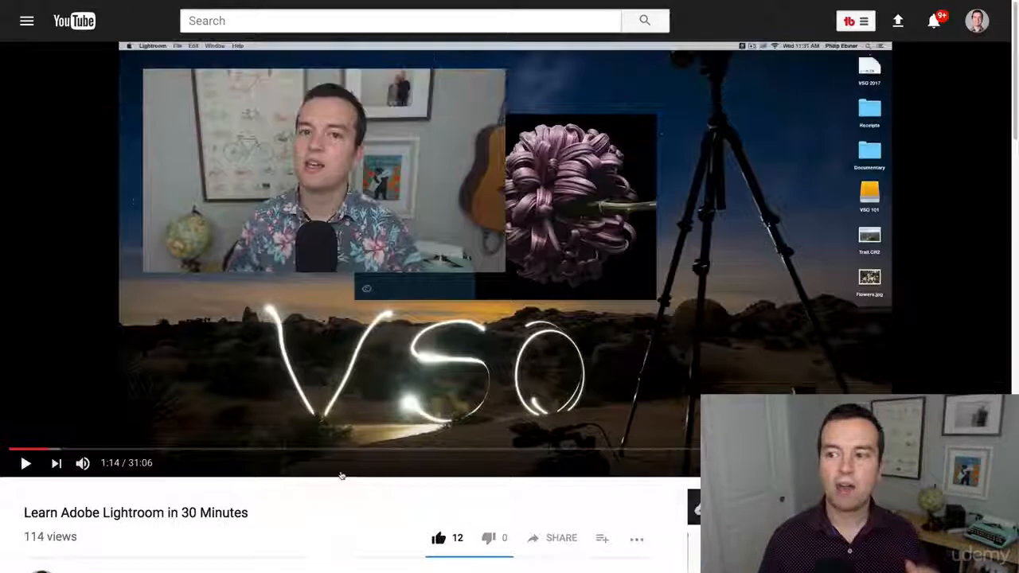
pyautogui.scroll(-3, 303, 375)
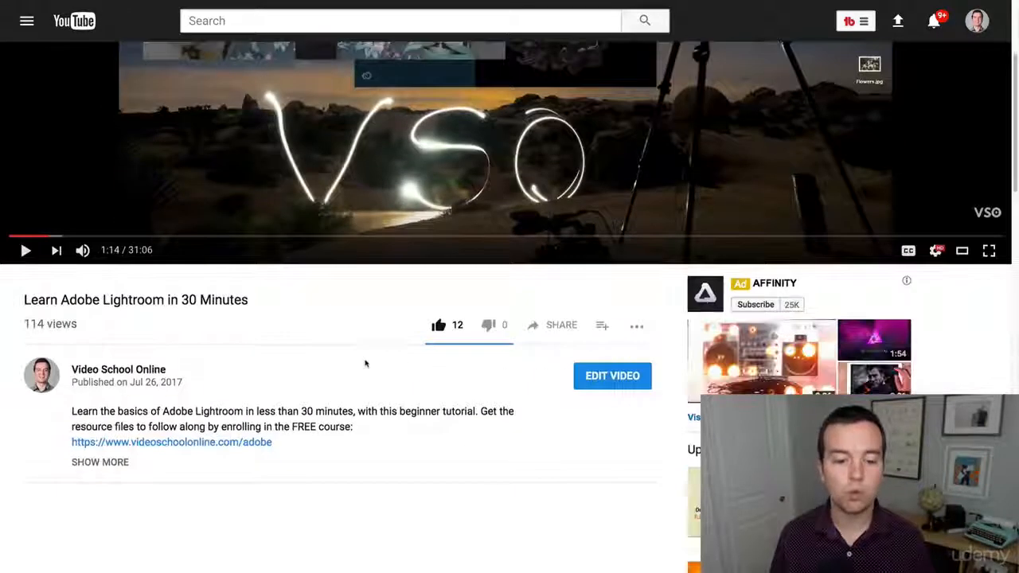
pyautogui.moveTo(276, 444); pyautogui.dragTo(71, 442)
pyautogui.hotkey('ctrl', 'c')
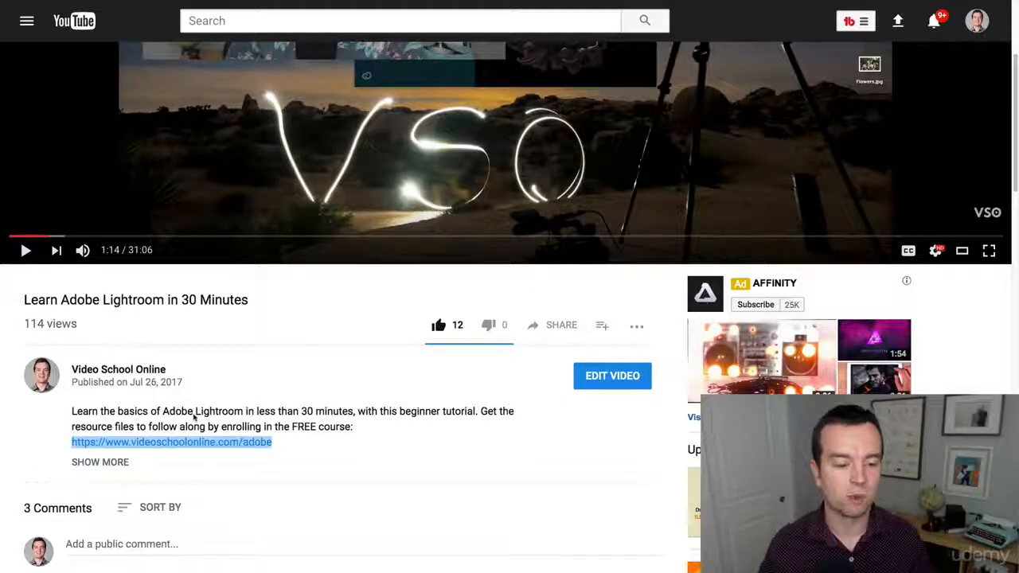
# Open Creator Studio from the account menu
pyautogui.scroll(2, 382, 387)
pyautogui.scroll(-1, 399, 396)
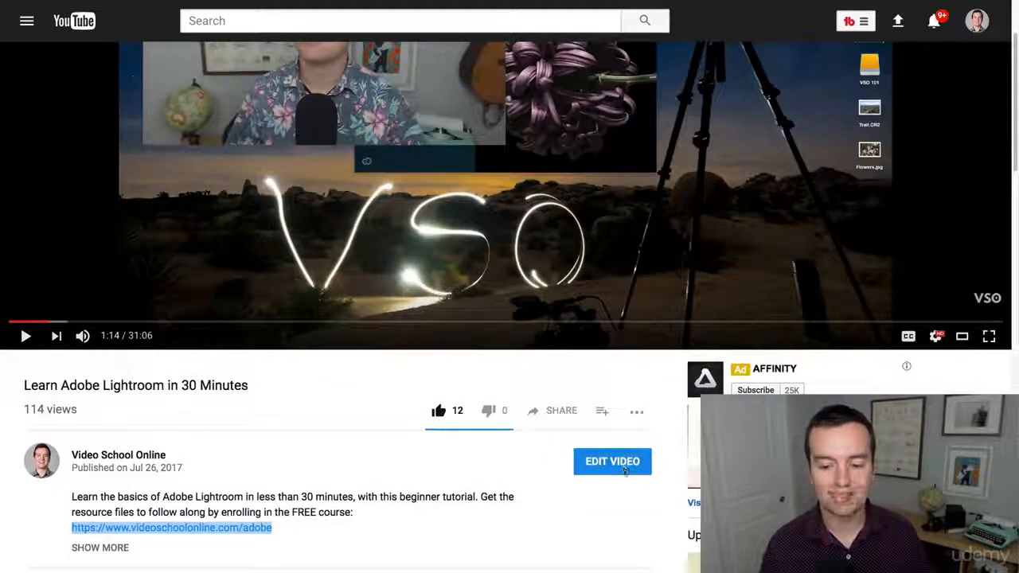
pyautogui.scroll(2, 620, 470)
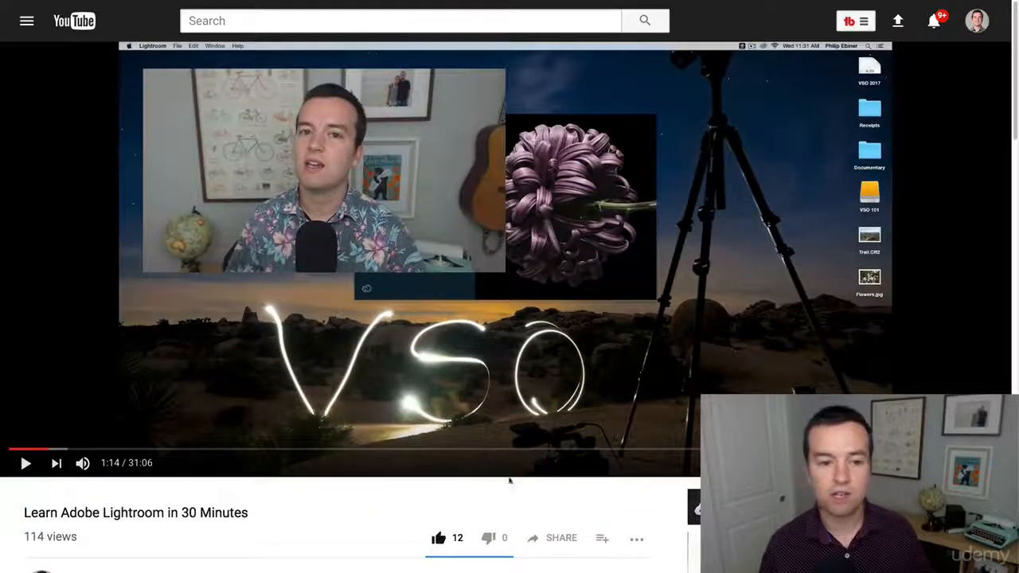
pyautogui.click(988, 24)
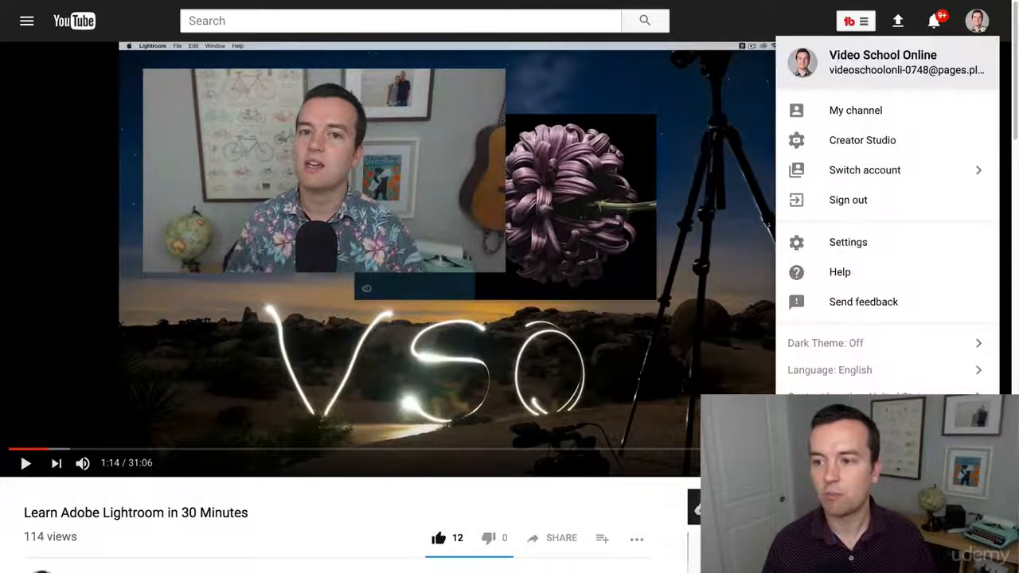
pyautogui.click(881, 142)
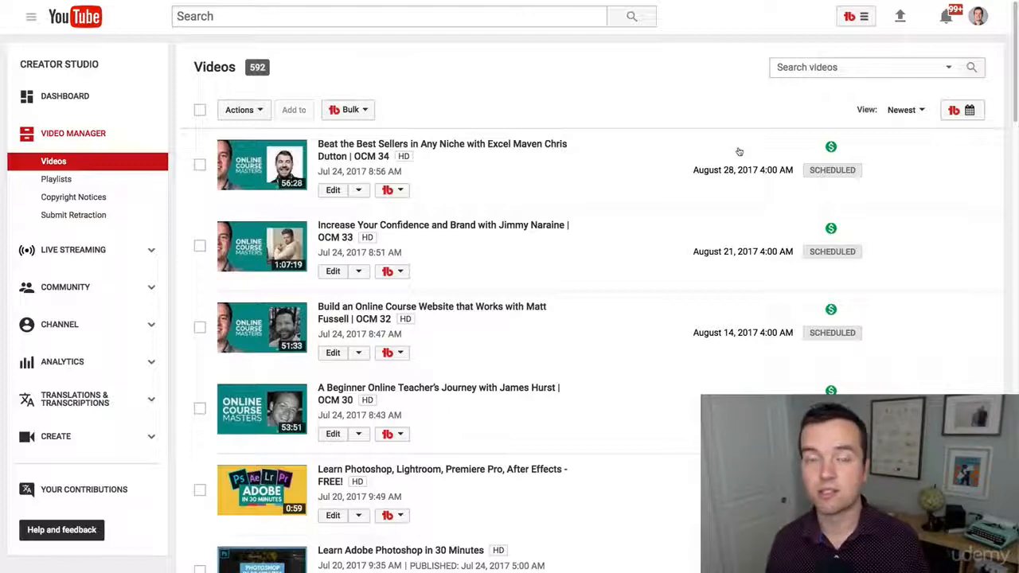
# Open the Cards editor for the Learn Adobe Lightroom in 30 Minutes video in the video list
pyautogui.click(399, 192)
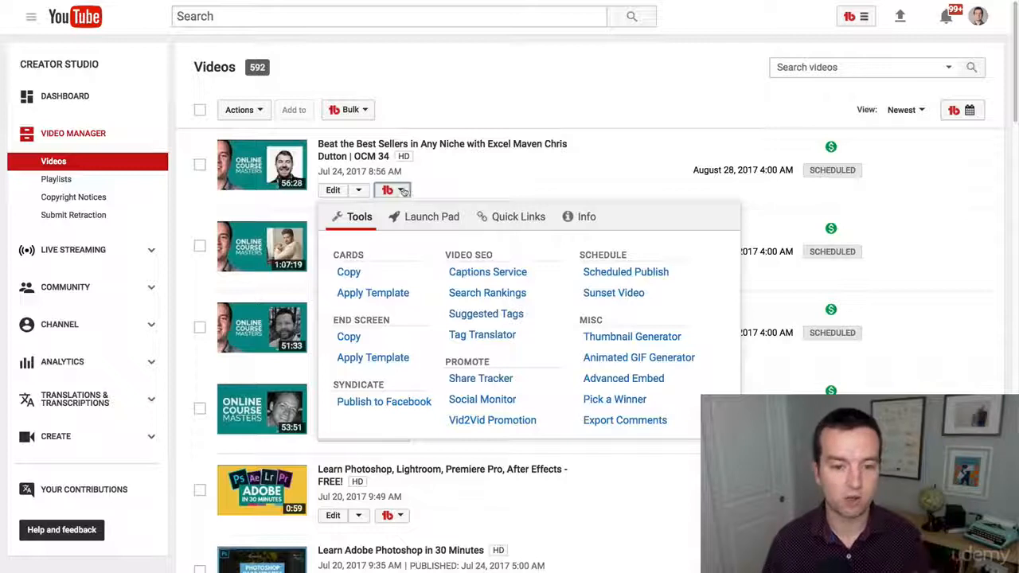
pyautogui.click(516, 89)
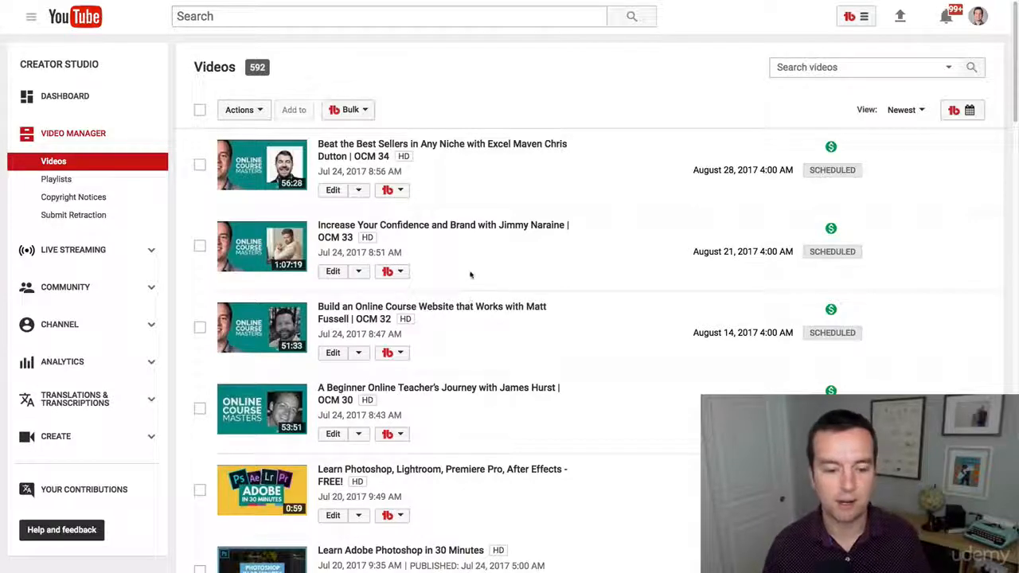
pyautogui.scroll(-4, 547, 324)
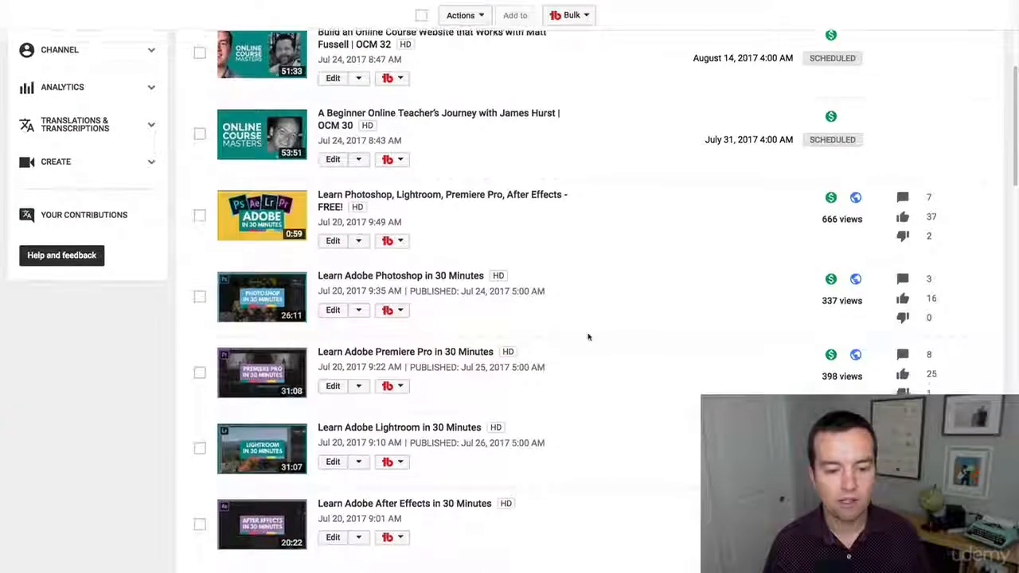
pyautogui.scroll(-1, 588, 337)
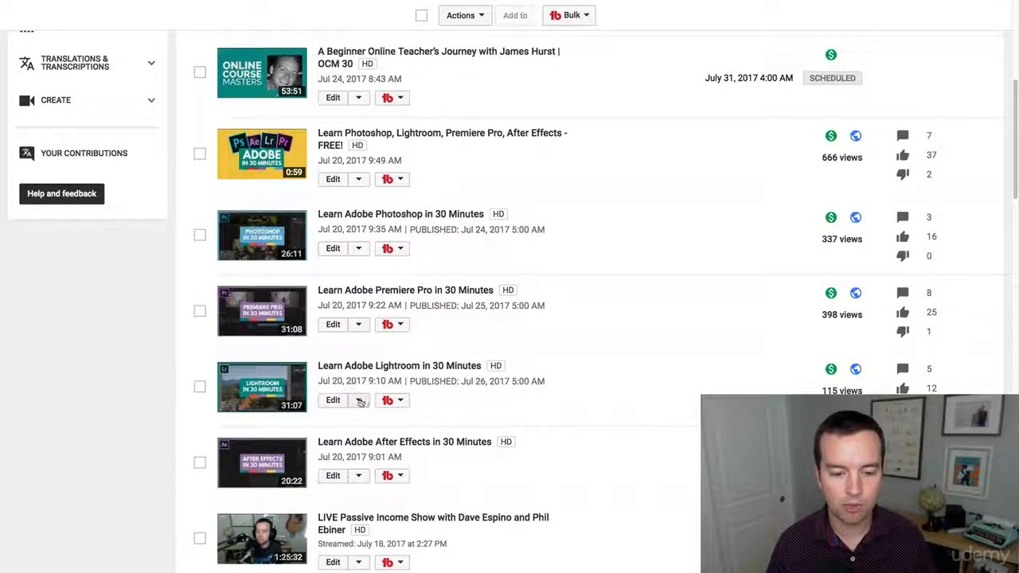
pyautogui.click(359, 401)
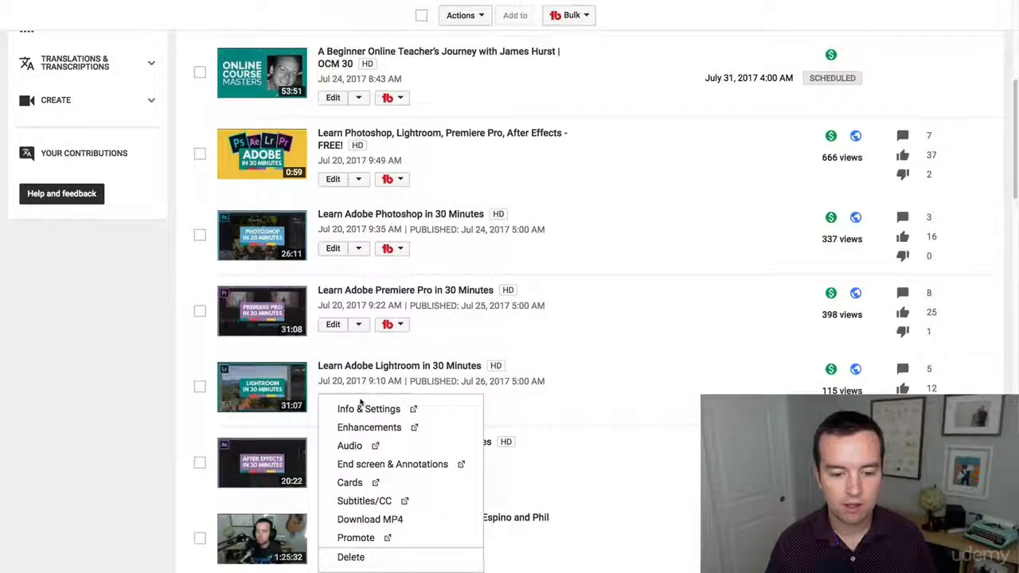
pyautogui.click(350, 485)
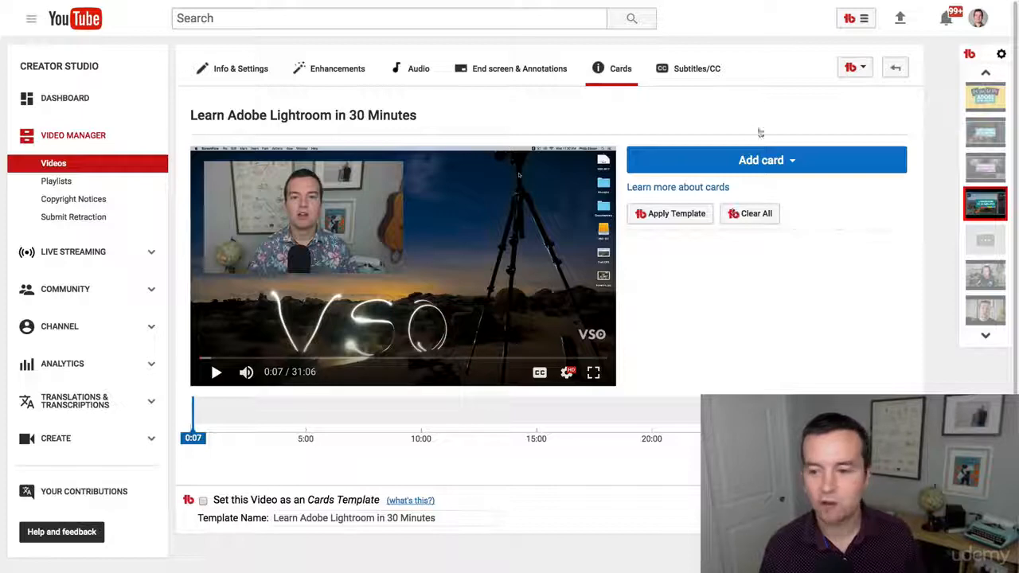
pyautogui.click(759, 161)
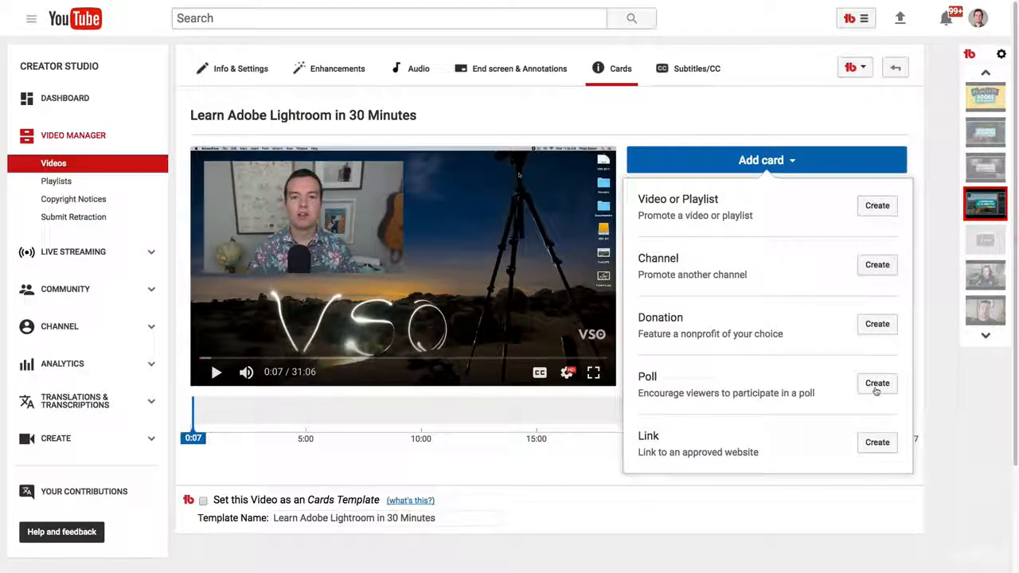
pyautogui.click(878, 443)
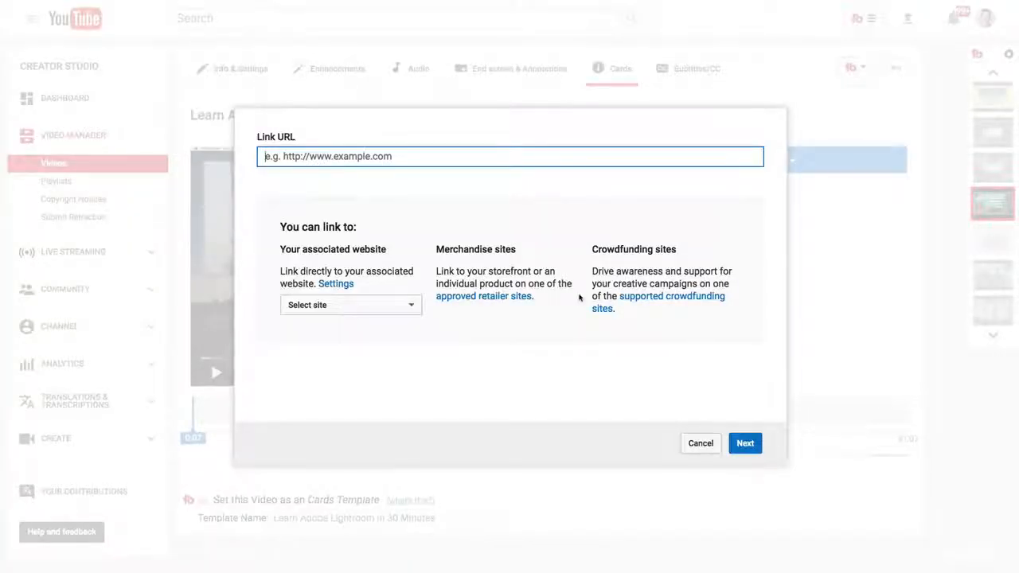
pyautogui.hotkey('ctrl', 'v')
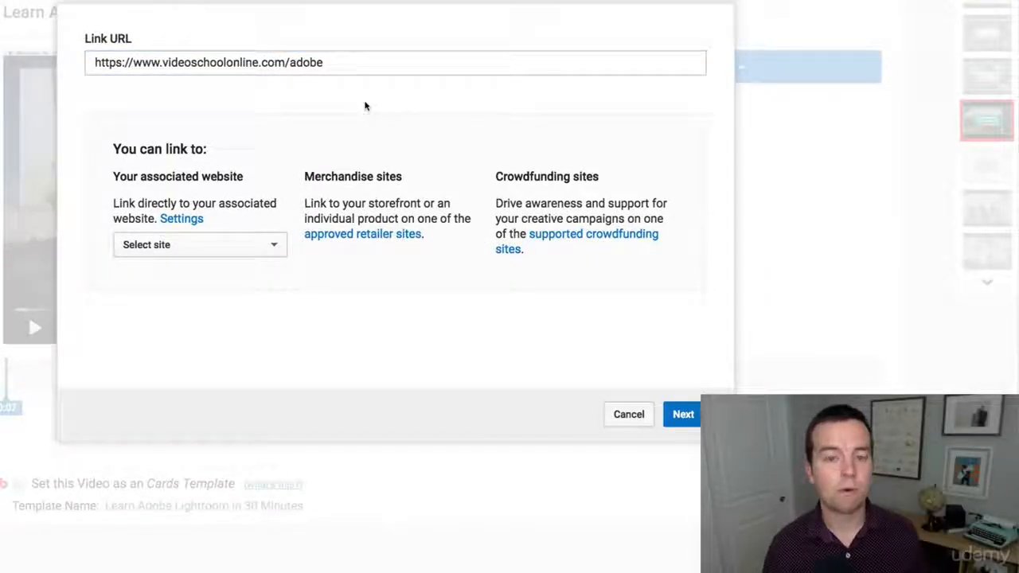
pyautogui.click(347, 65)
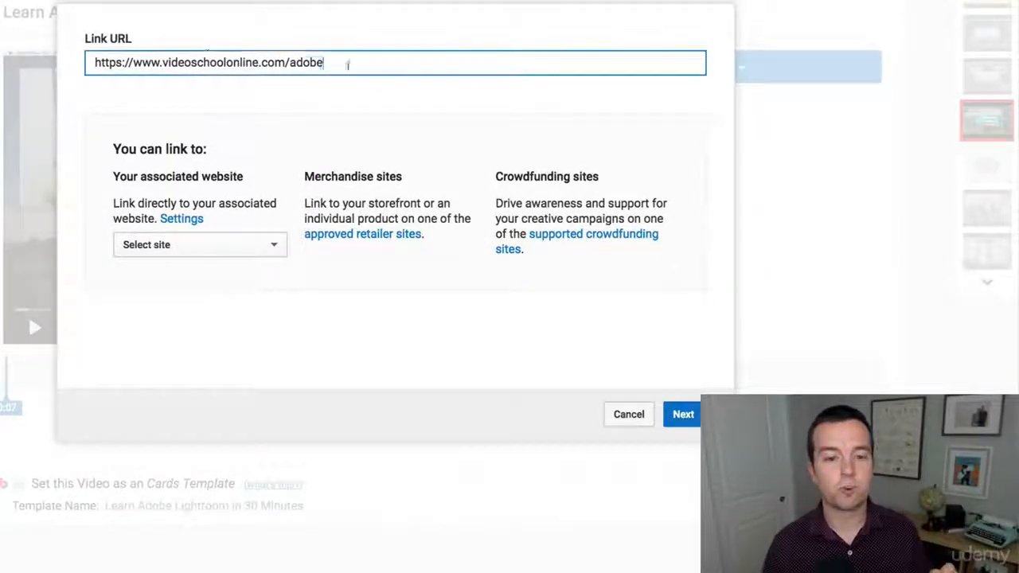
pyautogui.hotkey('ctrl', 'a')
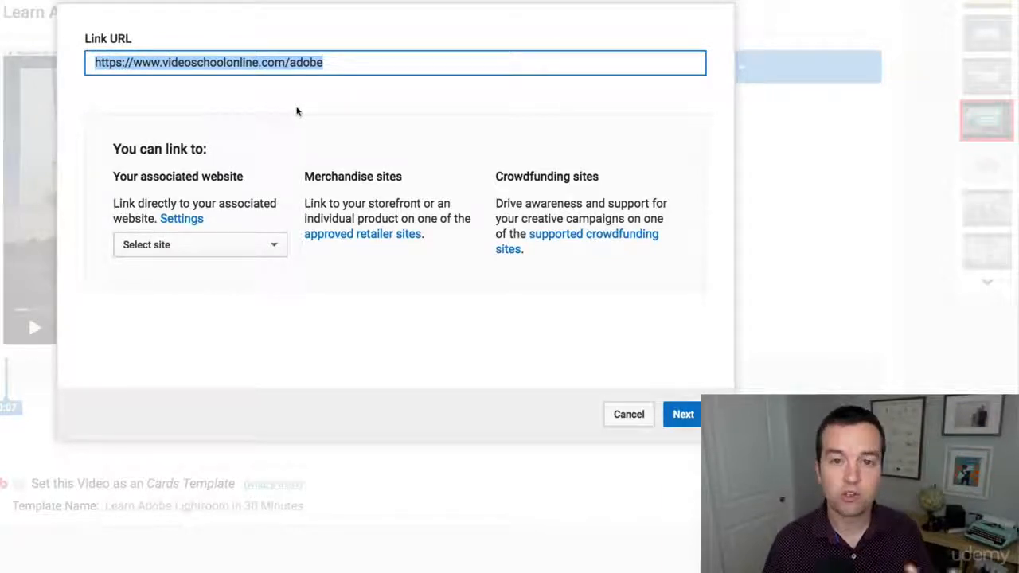
pyautogui.click(270, 244)
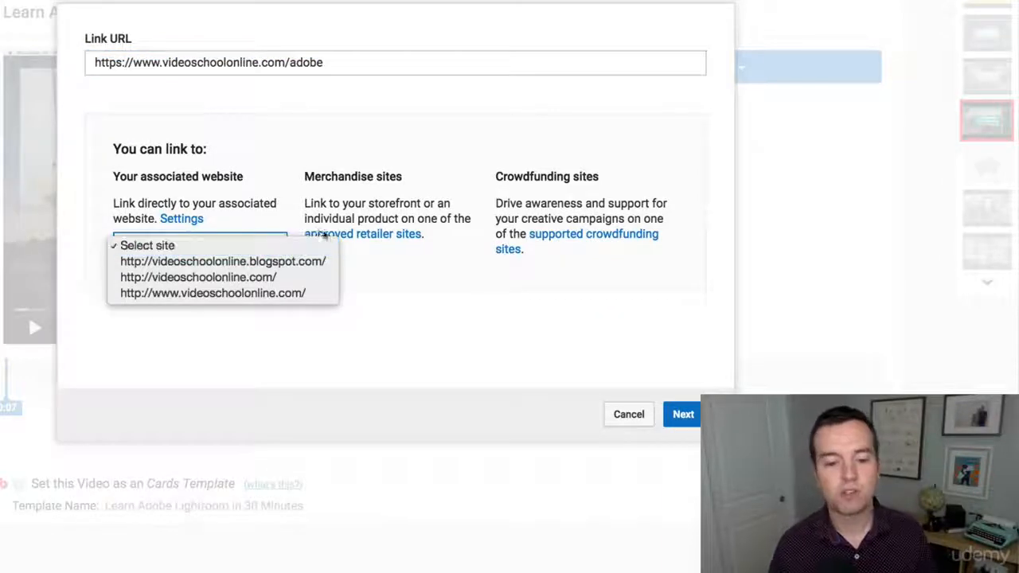
pyautogui.click(221, 279)
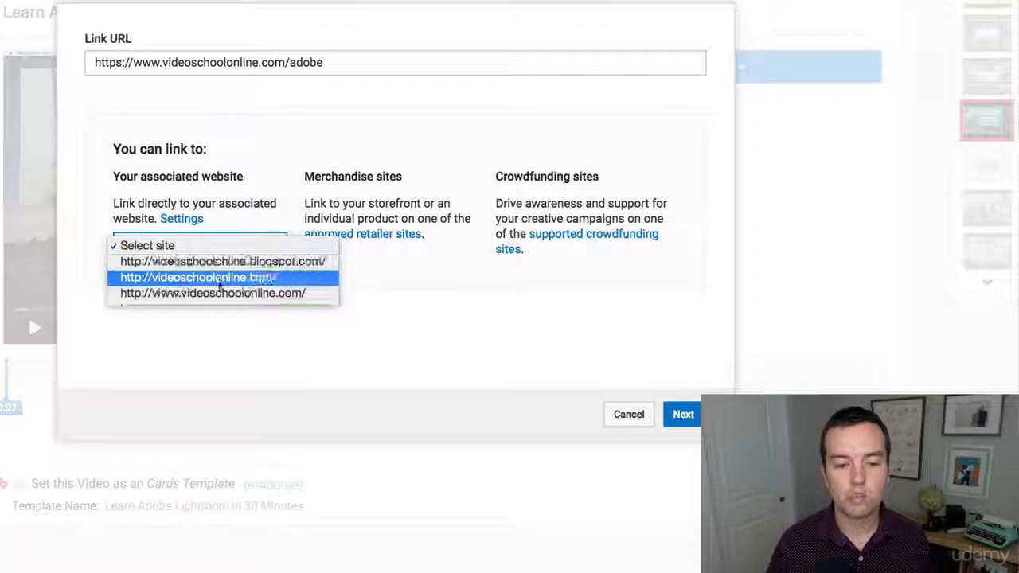
pyautogui.click(282, 351)
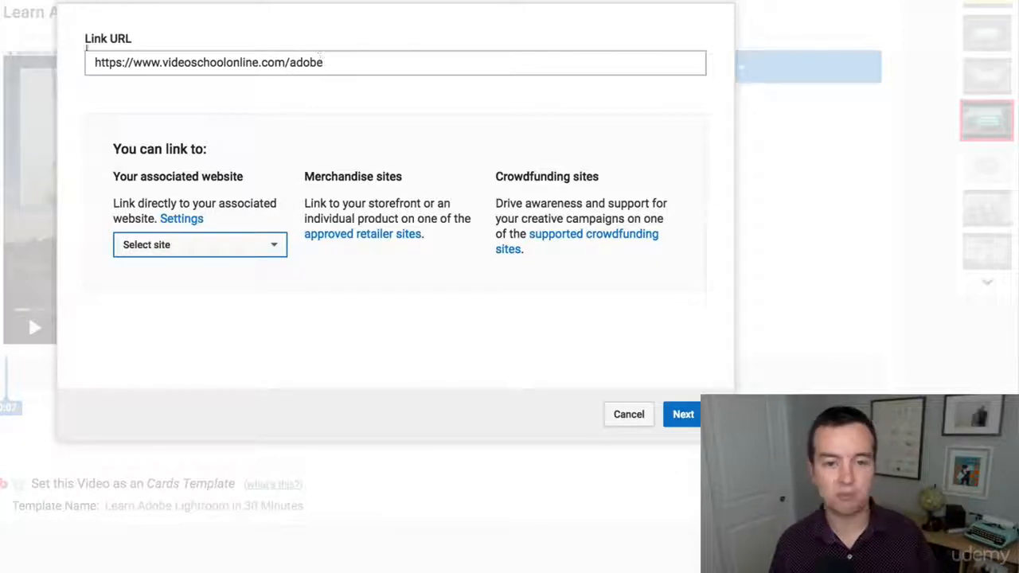
pyautogui.click(683, 414)
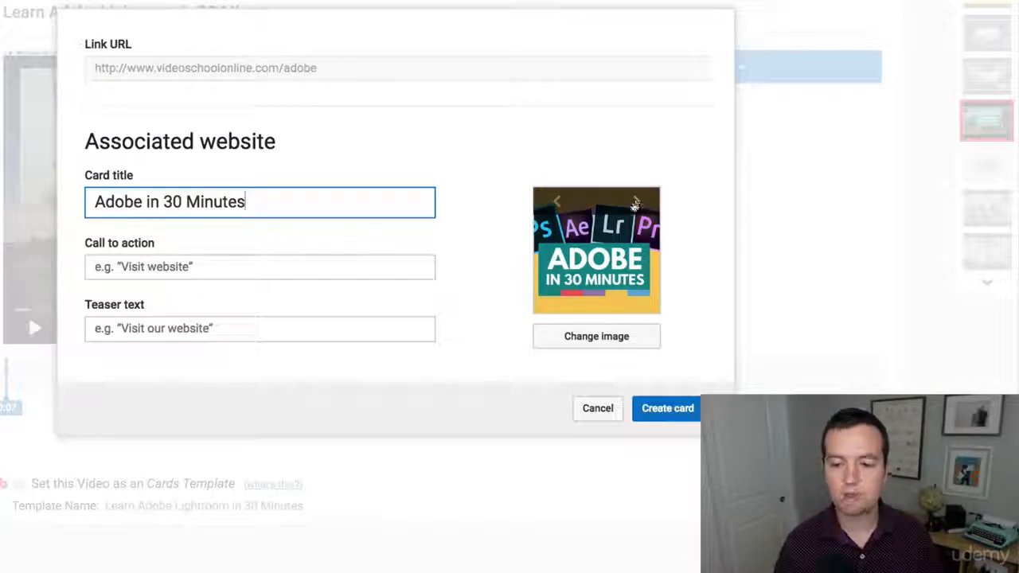
# Set the card's teaser text to Enroll for Free
pyautogui.moveTo(279, 196); pyautogui.dragTo(87, 177)
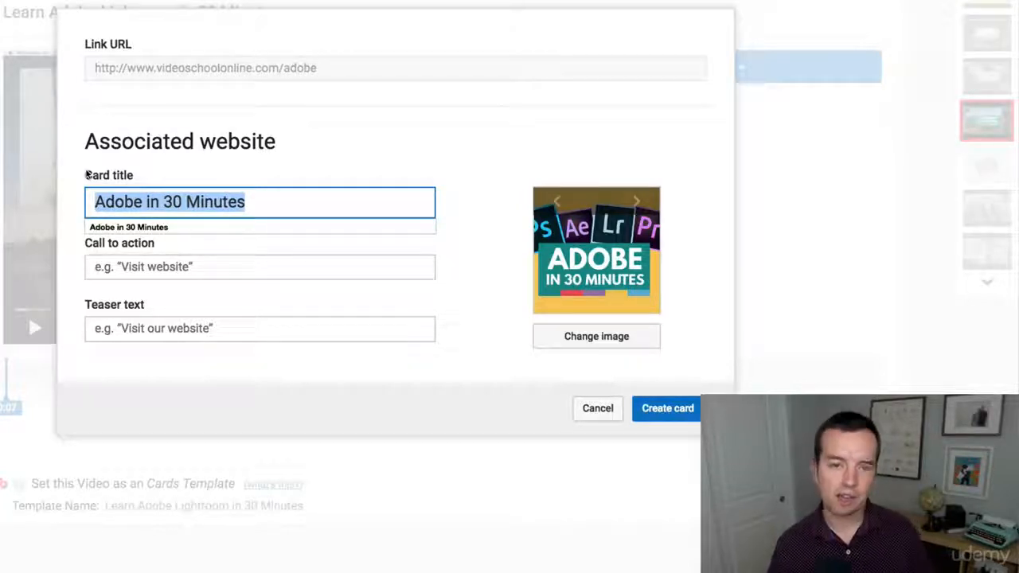
pyautogui.click(399, 182)
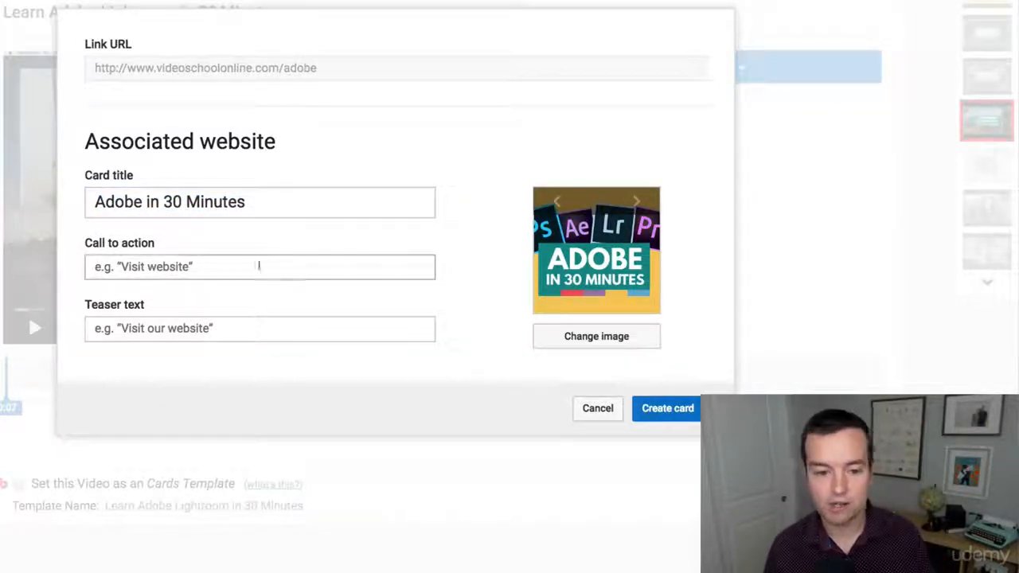
pyautogui.click(218, 270)
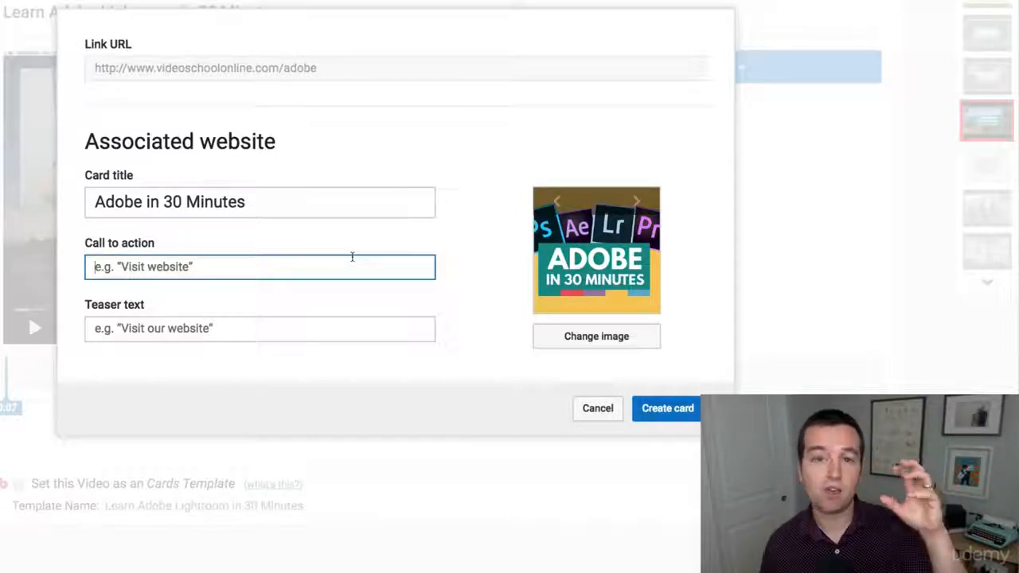
pyautogui.click(137, 324)
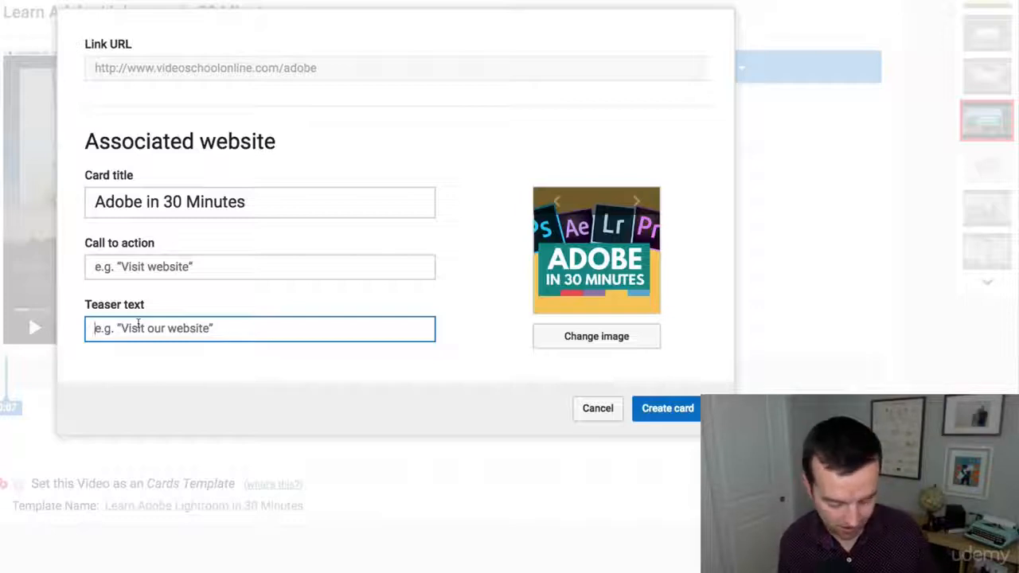
pyautogui.write('Enrol')
pyautogui.write('for Free')
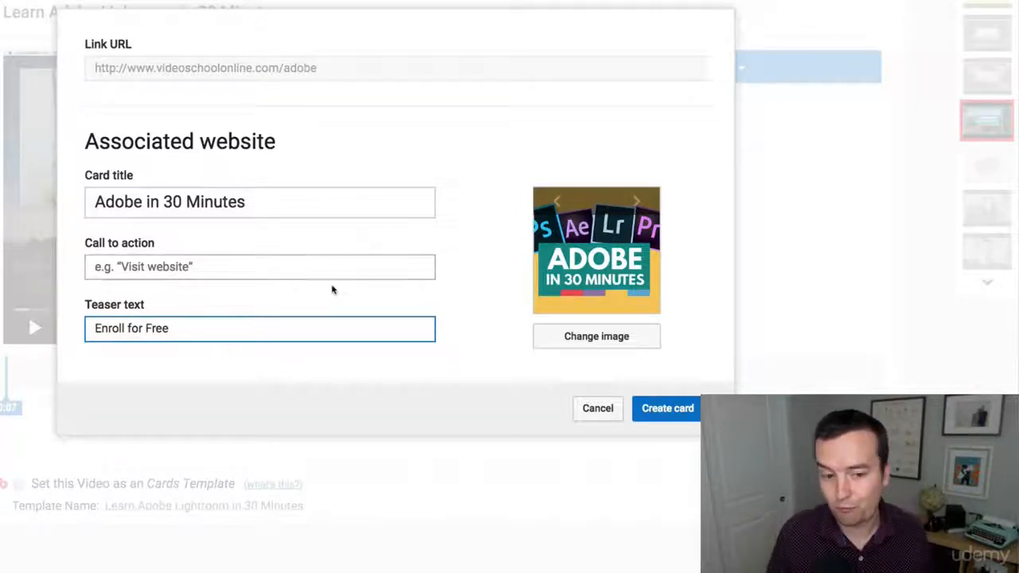
# Retitle the card as Learn Adobe in 30 Minutes
pyautogui.click(144, 201)
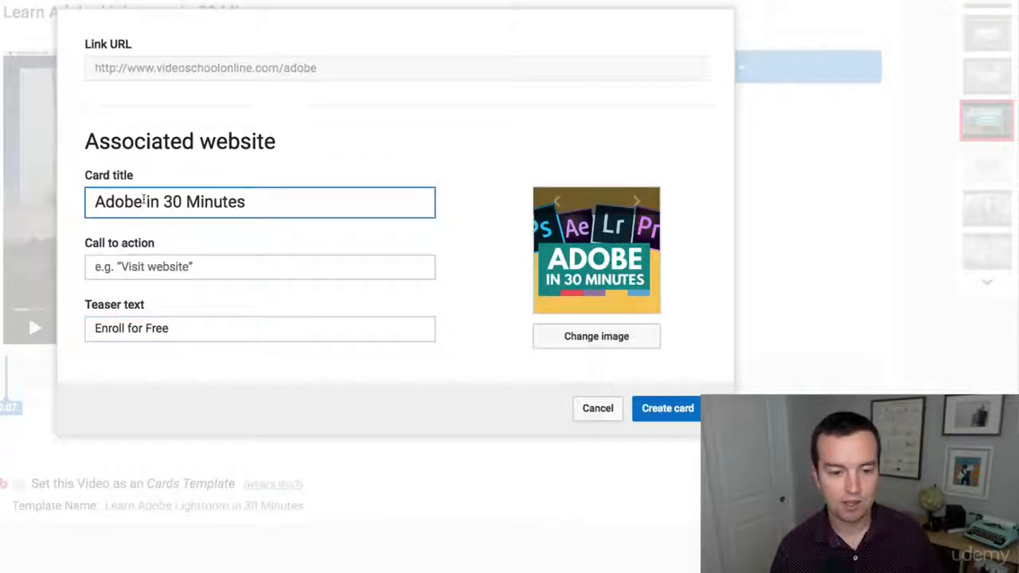
pyautogui.tripleClick(144, 202)
pyautogui.write('L')
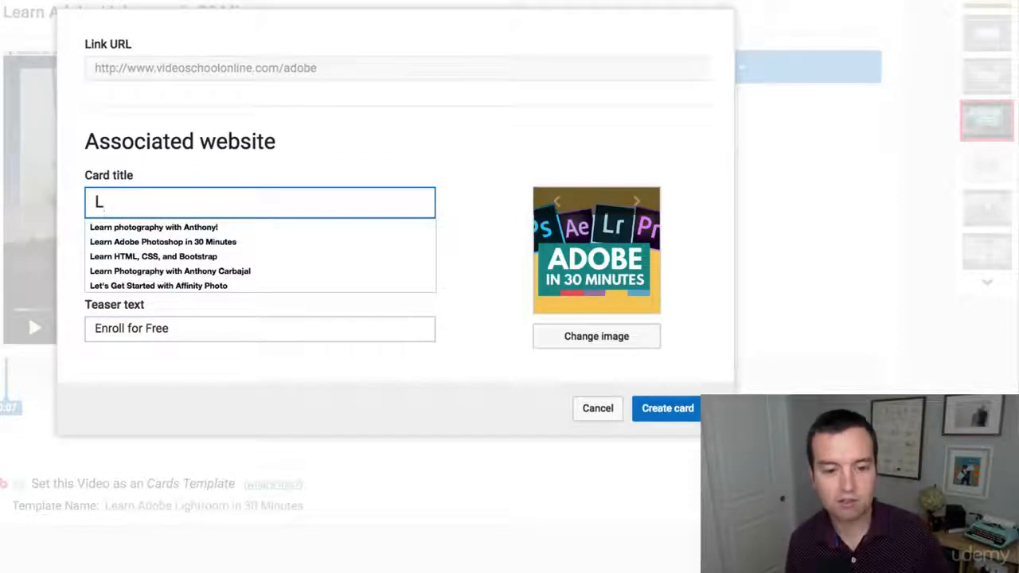
pyautogui.write('earn')
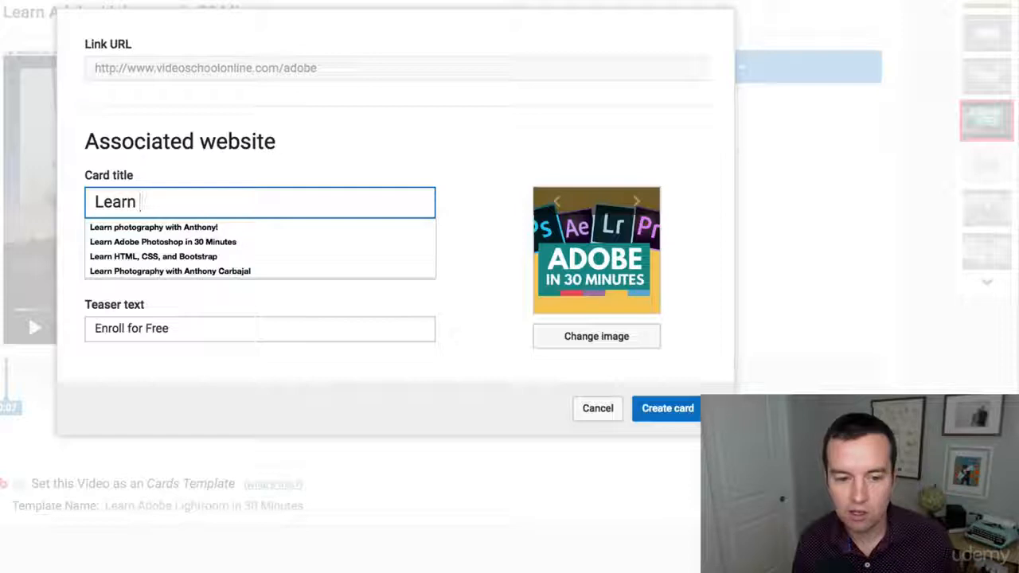
pyautogui.write(' Adobe in 30 Minutes')
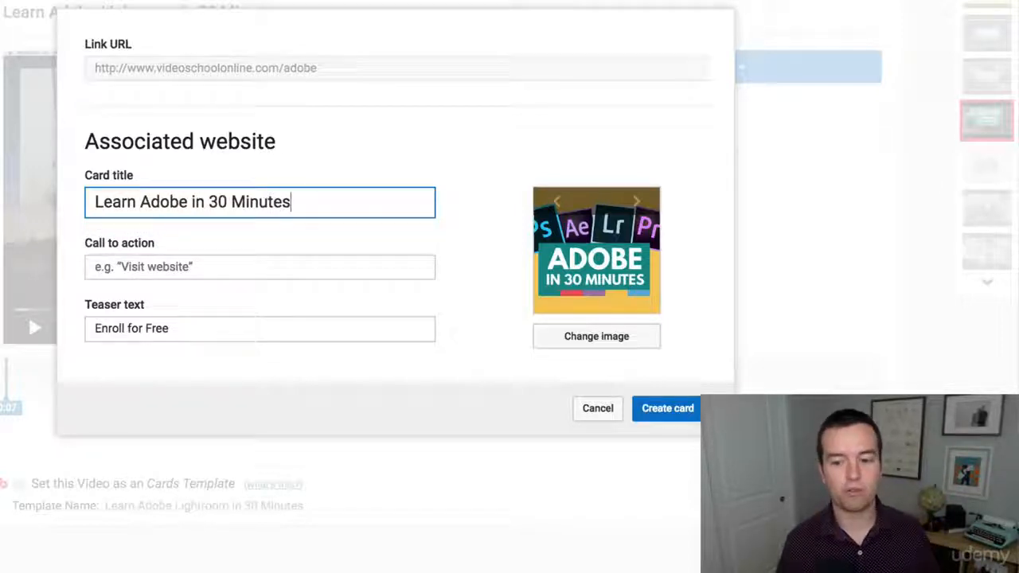
# Set the card's call to action to Click to Enroll and create the card
pyautogui.click(124, 272)
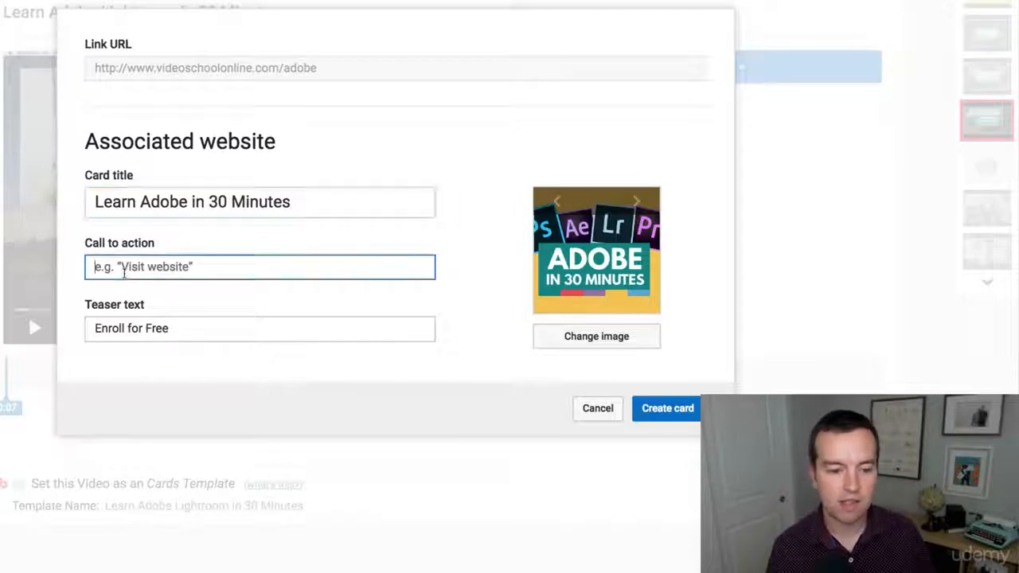
pyautogui.write('Cl')
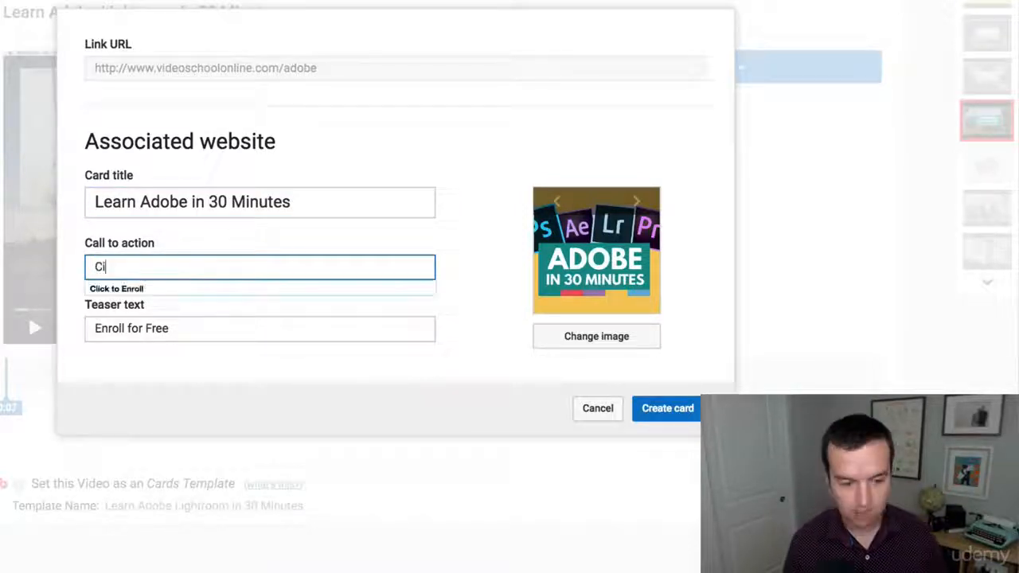
pyautogui.write('ick to Enroll')
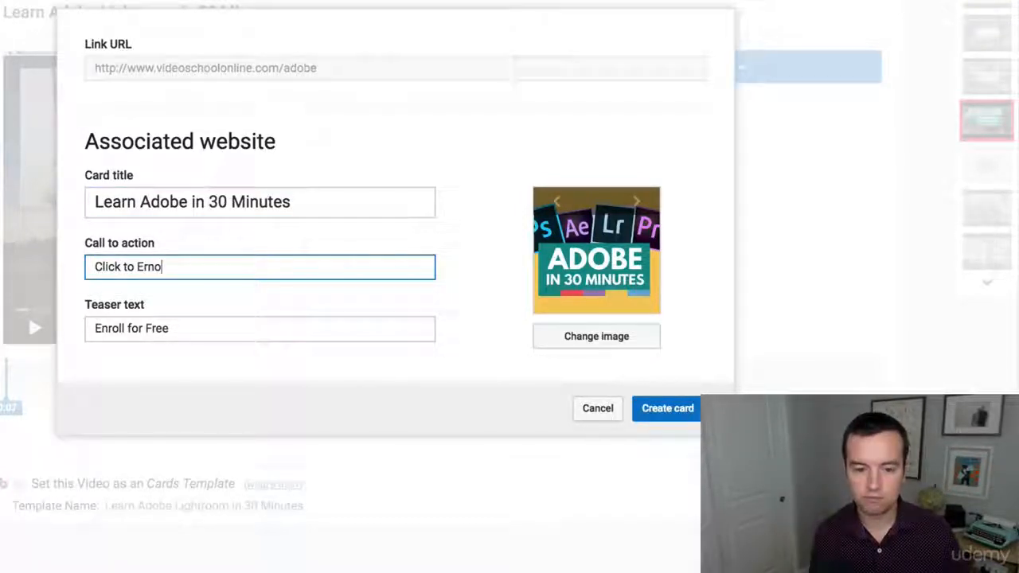
pyautogui.click(614, 501)
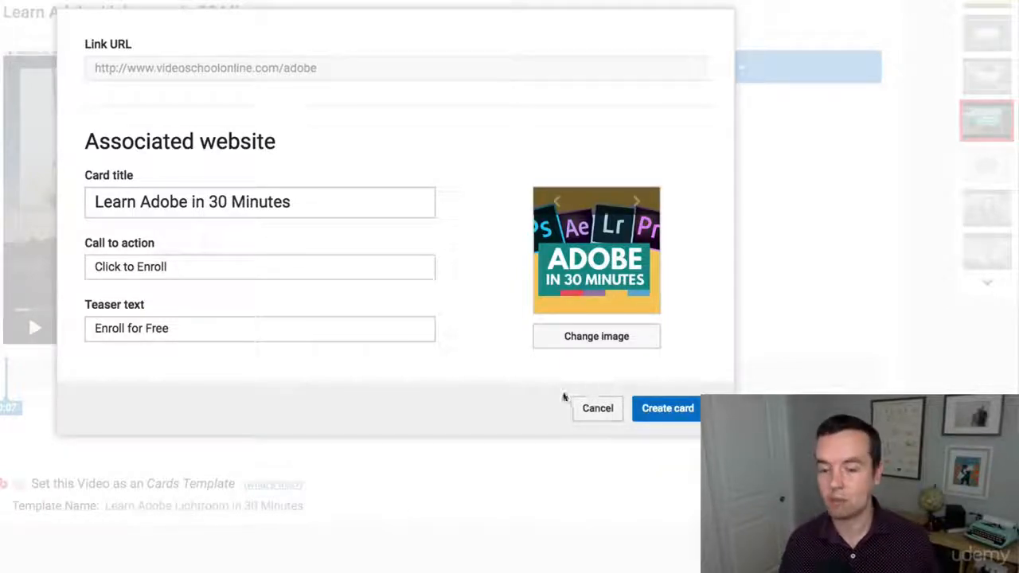
pyautogui.click(689, 426)
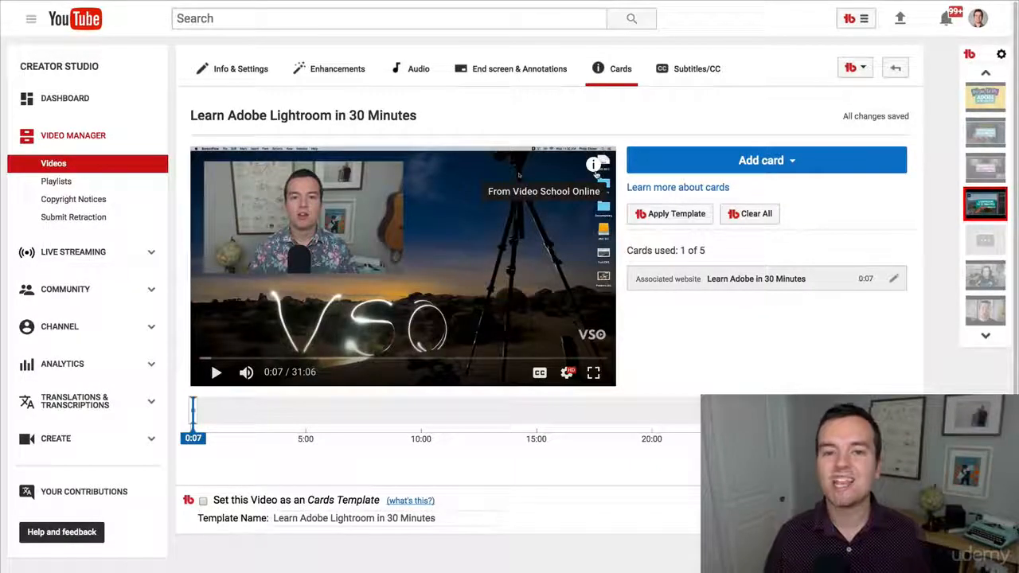
# Test the card by opening its teaser on the watch page and following it to the course page
pyautogui.click(597, 168)
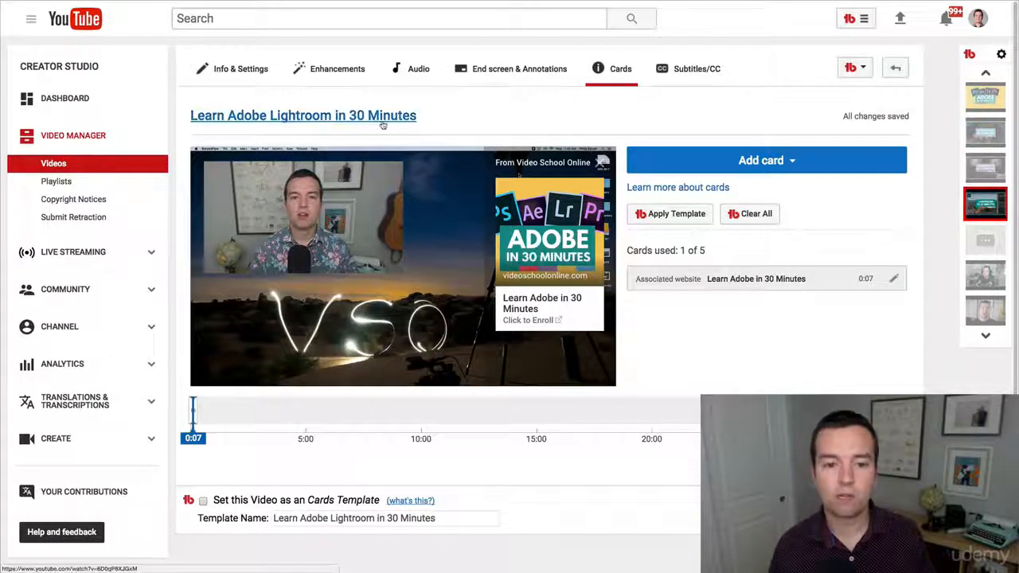
pyautogui.click(358, 117)
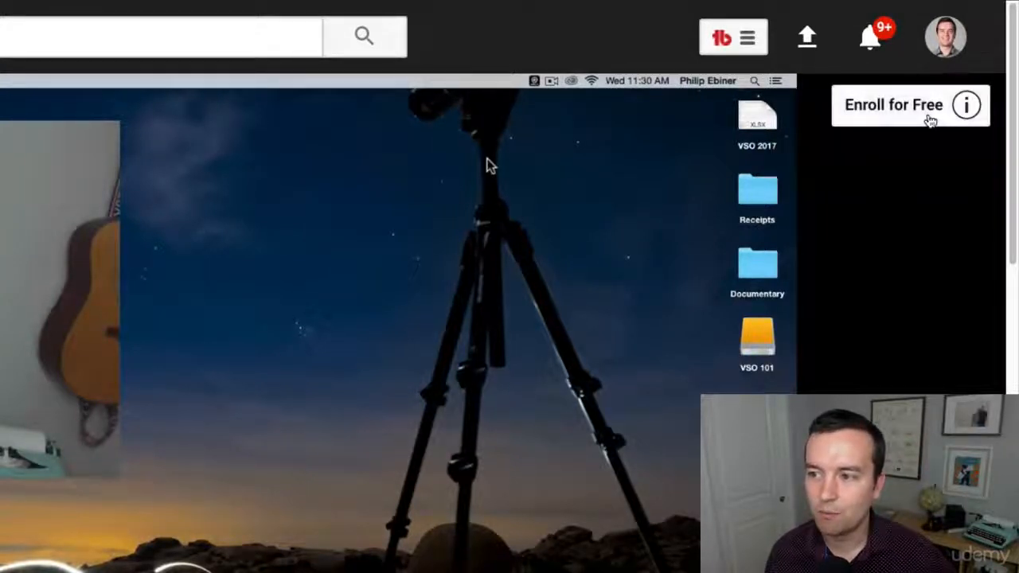
pyautogui.click(967, 105)
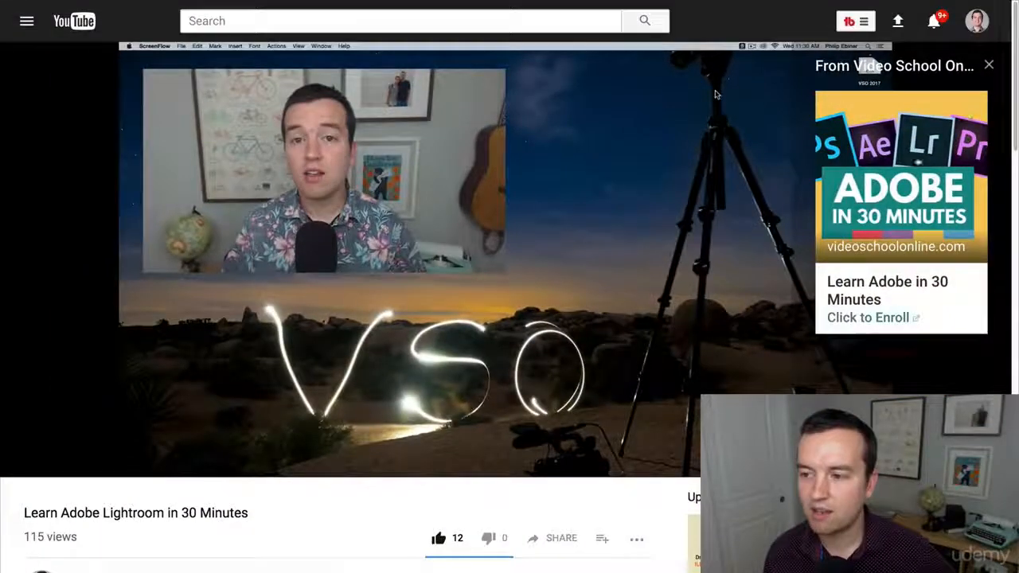
pyautogui.click(950, 232)
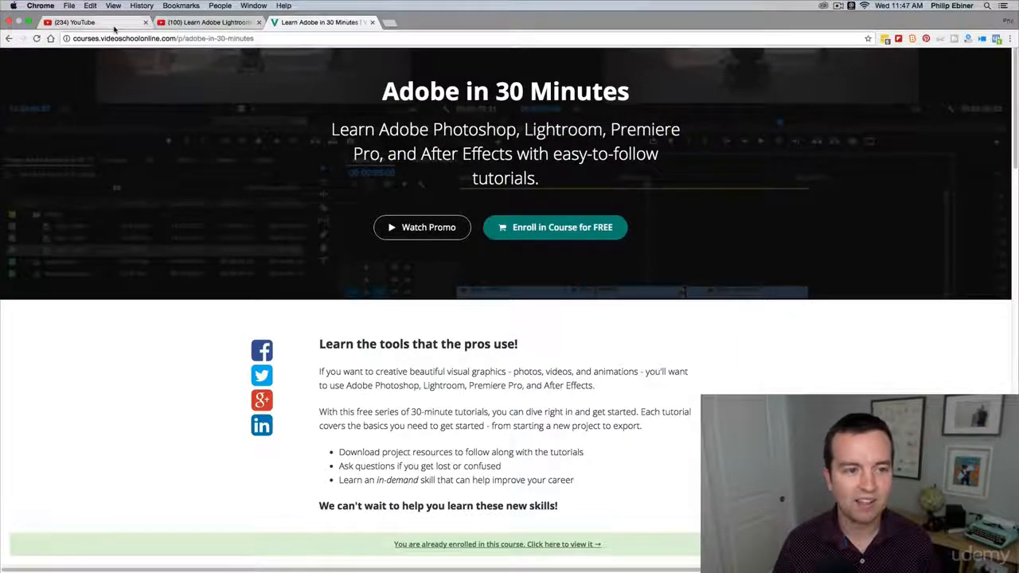
pyautogui.click(95, 21)
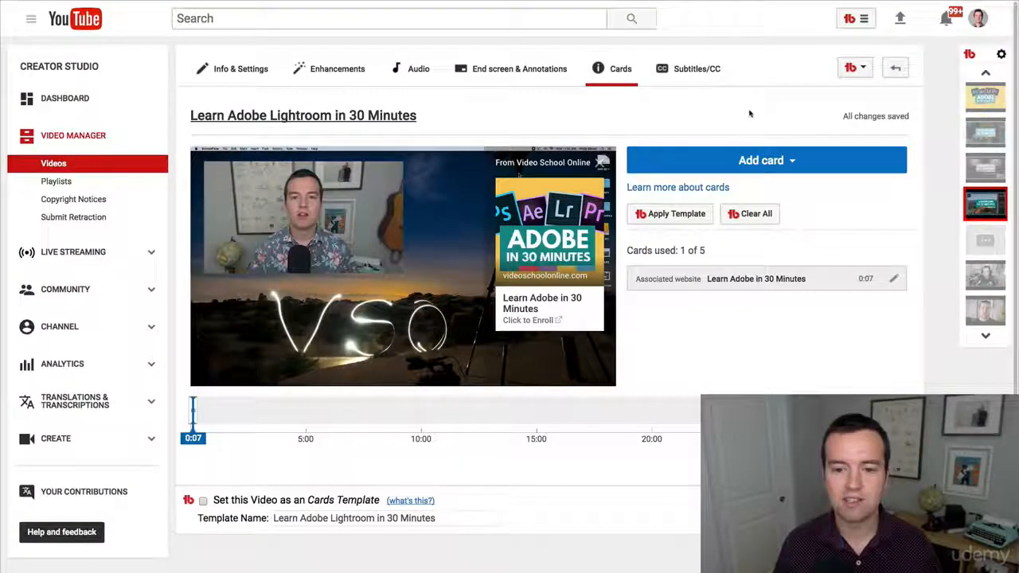
# Add a Link end screen element with the pasted course URL and place it in the lower-left corner
pyautogui.click(510, 80)
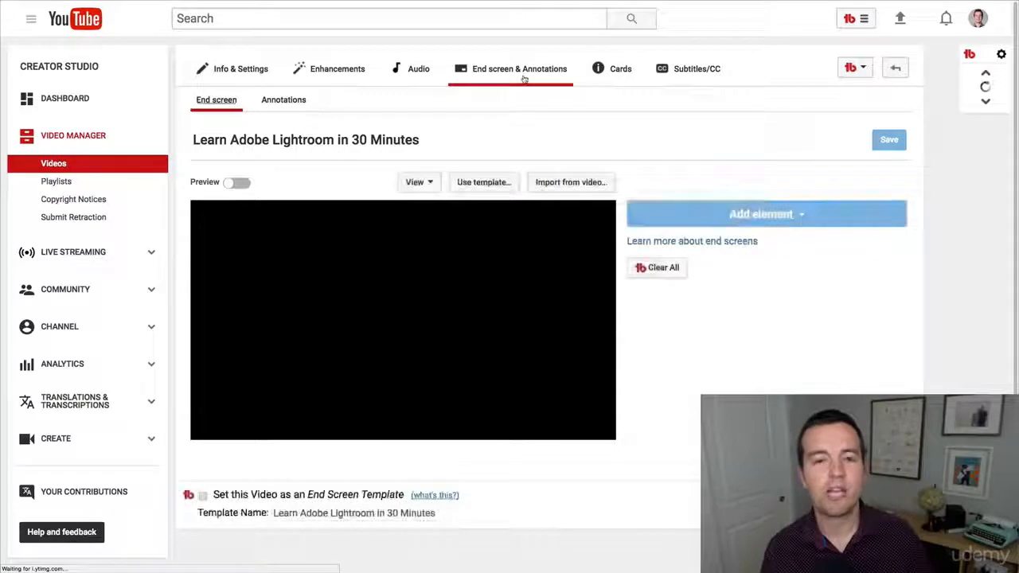
pyautogui.click(611, 95)
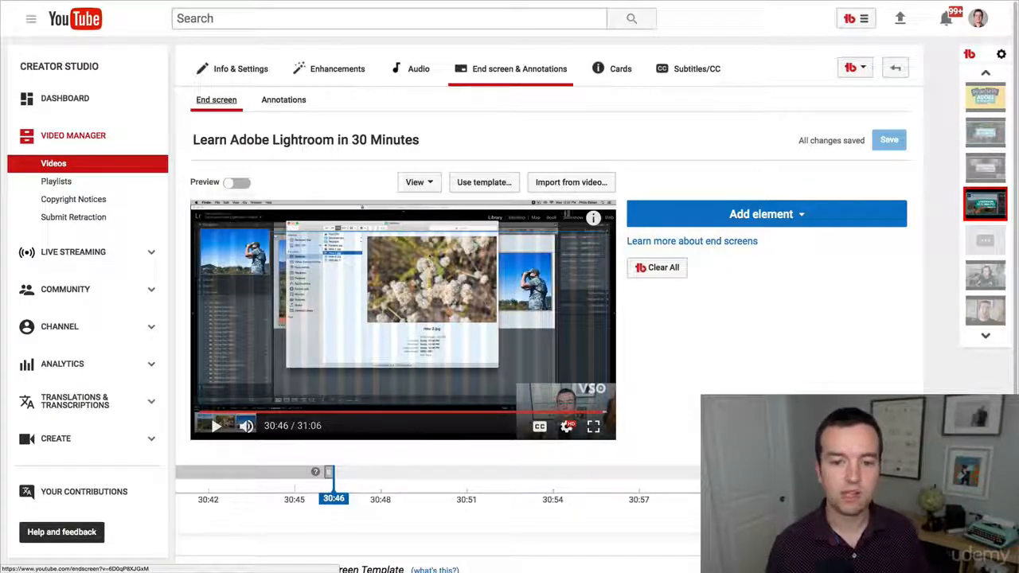
pyautogui.click(813, 221)
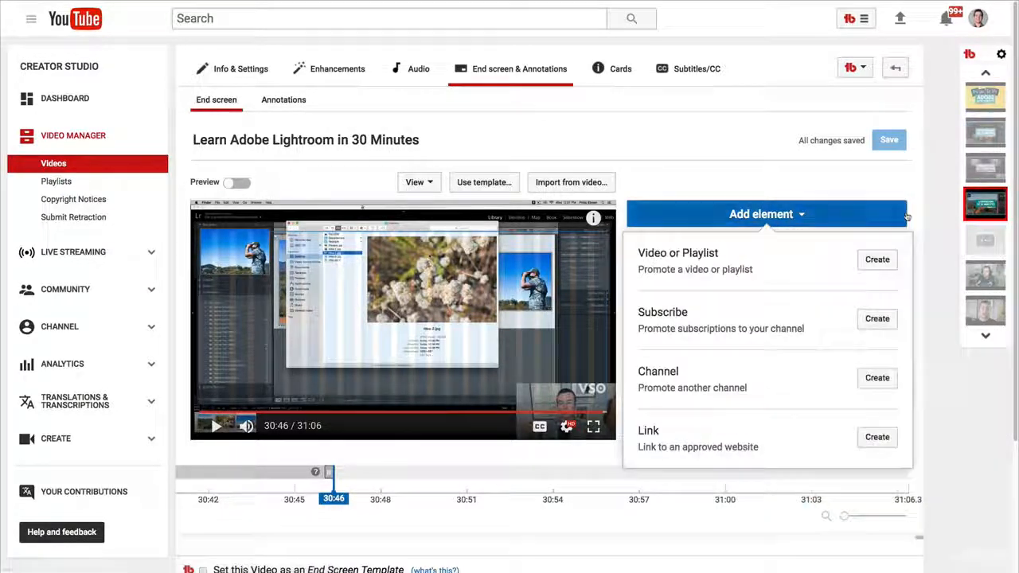
pyautogui.click(877, 437)
pyautogui.click(313, 157)
pyautogui.write('https://www.videoschoolonline.com/adobe')
pyautogui.click(401, 228)
pyautogui.click(746, 444)
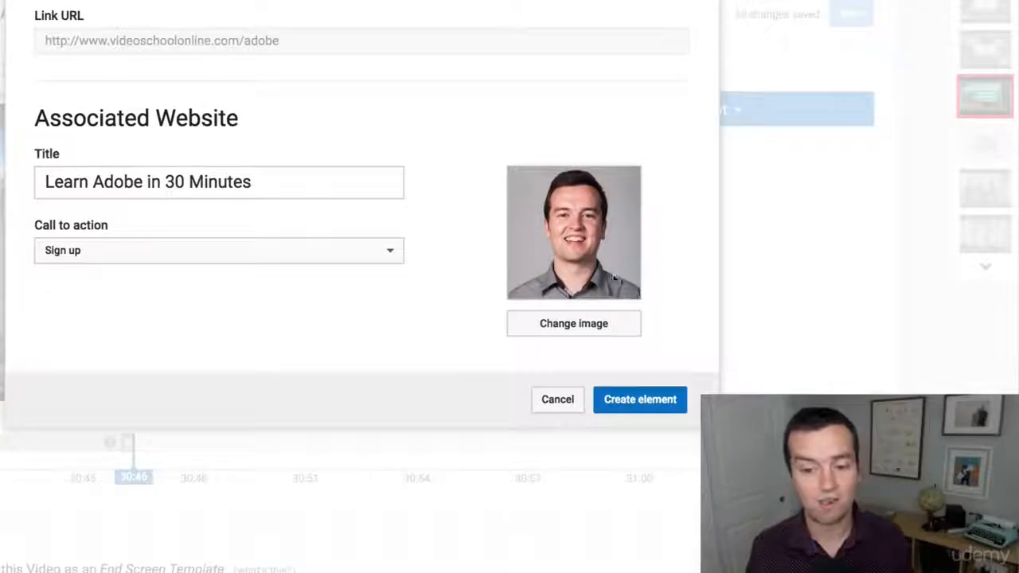
pyautogui.click(649, 399)
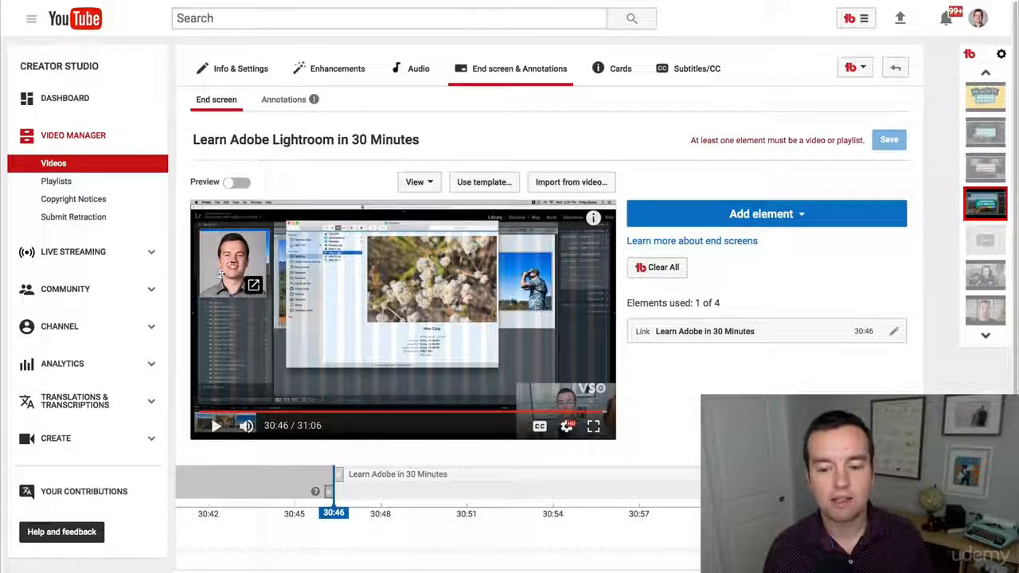
pyautogui.moveTo(234, 254); pyautogui.dragTo(237, 355)
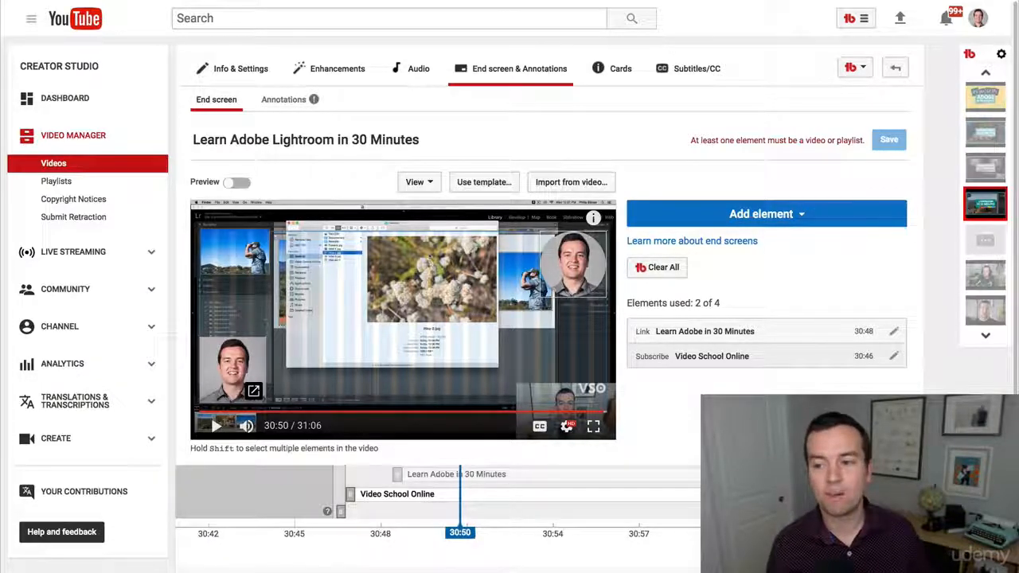
# Add a Best for viewer video element to the end screen and save the changes
pyautogui.click(793, 215)
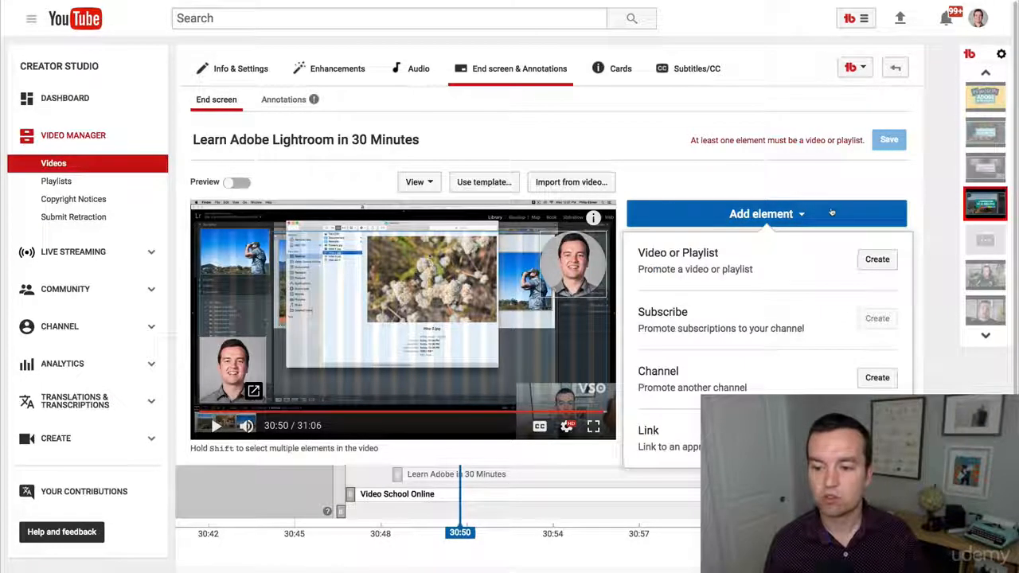
pyautogui.click(875, 259)
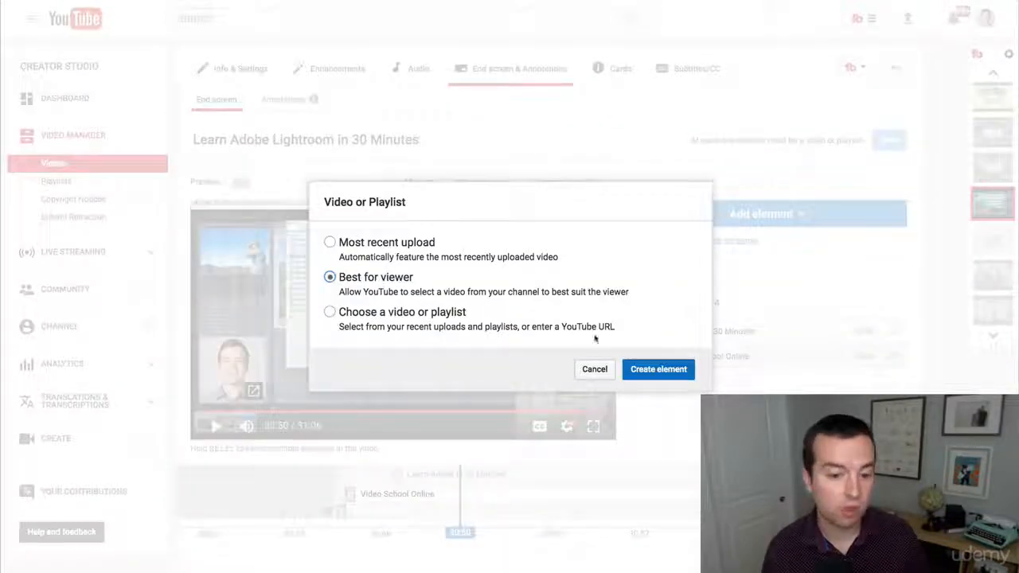
pyautogui.click(682, 369)
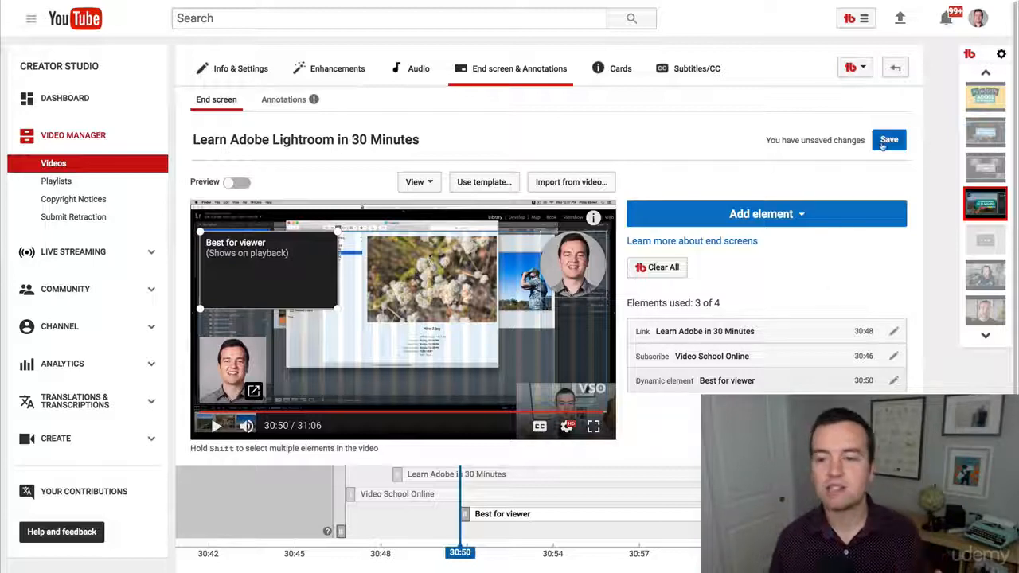
pyautogui.click(884, 140)
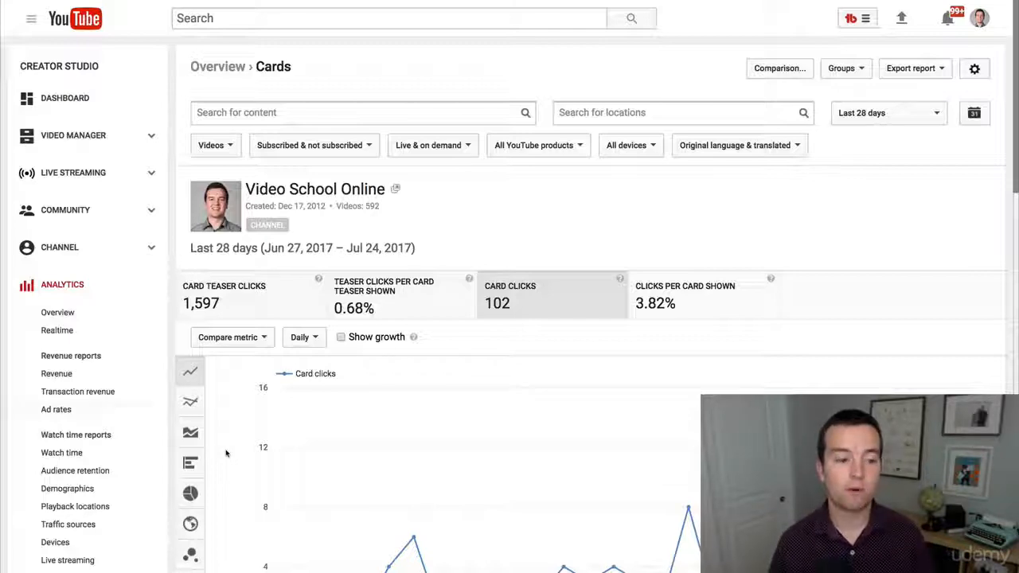
# Review the channel's card analytics chart and metrics
pyautogui.scroll(-3, 120, 409)
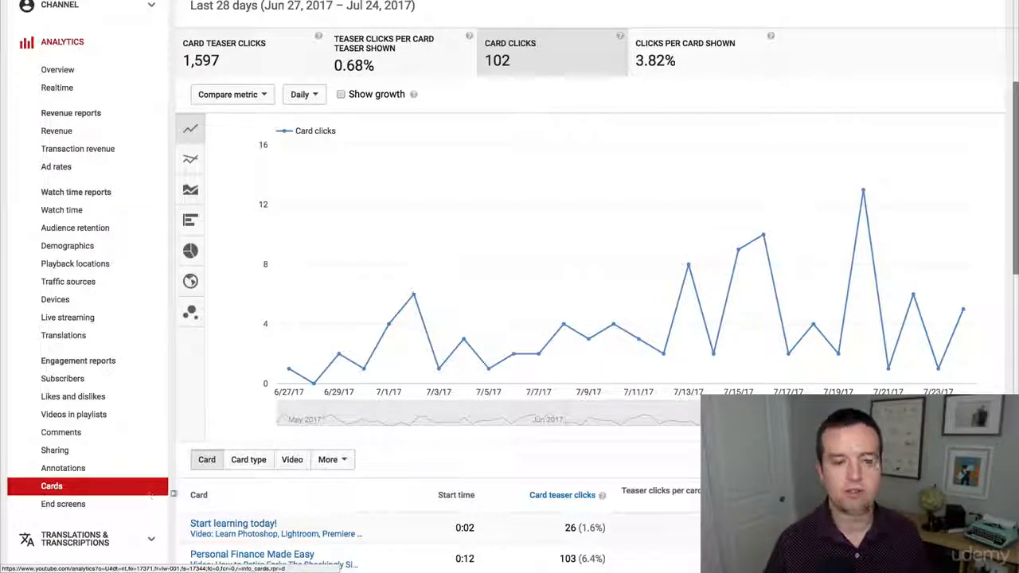
pyautogui.scroll(3, 360, 469)
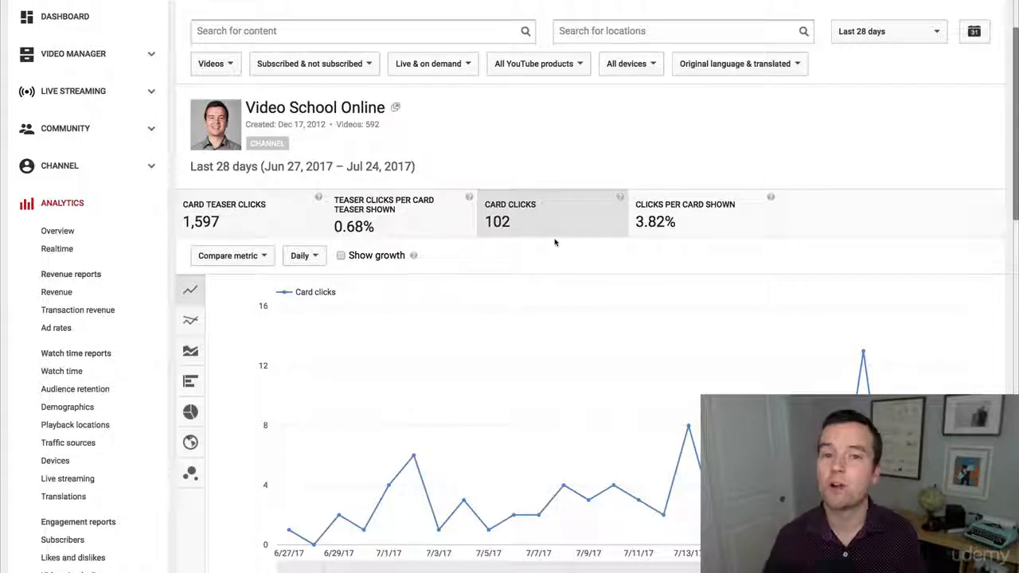
pyautogui.scroll(-2, 730, 200)
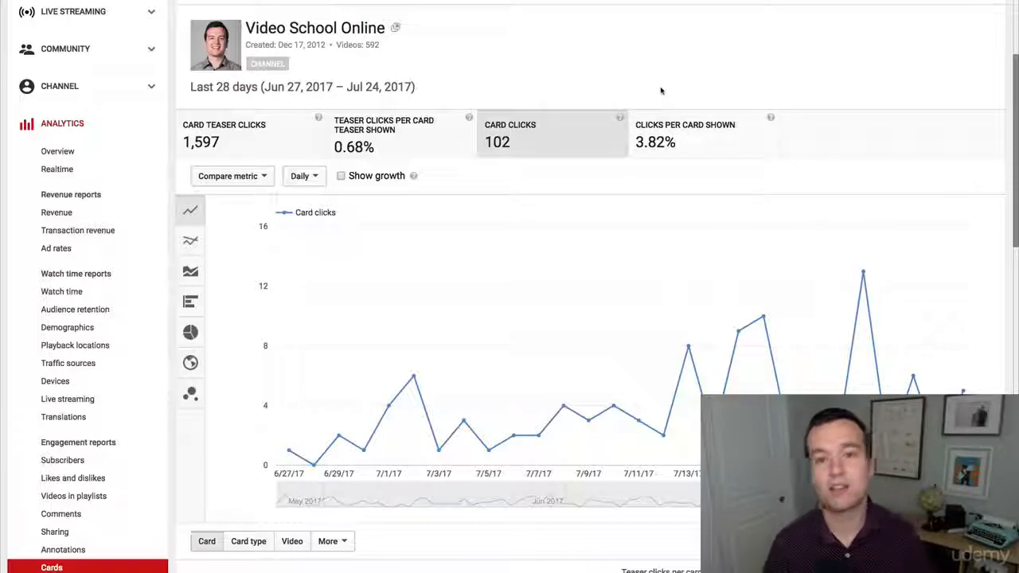
pyautogui.scroll(-1, 657, 88)
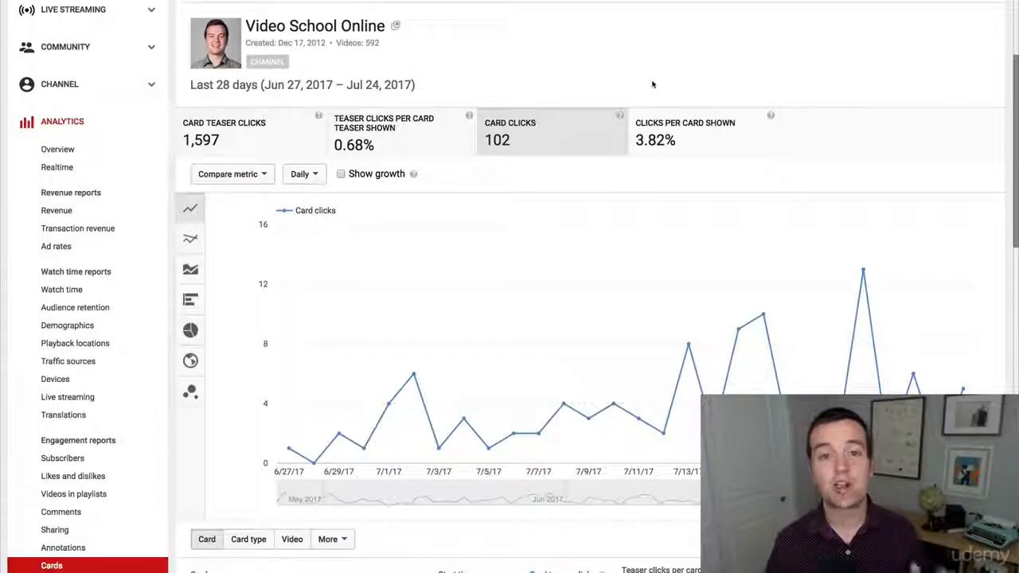